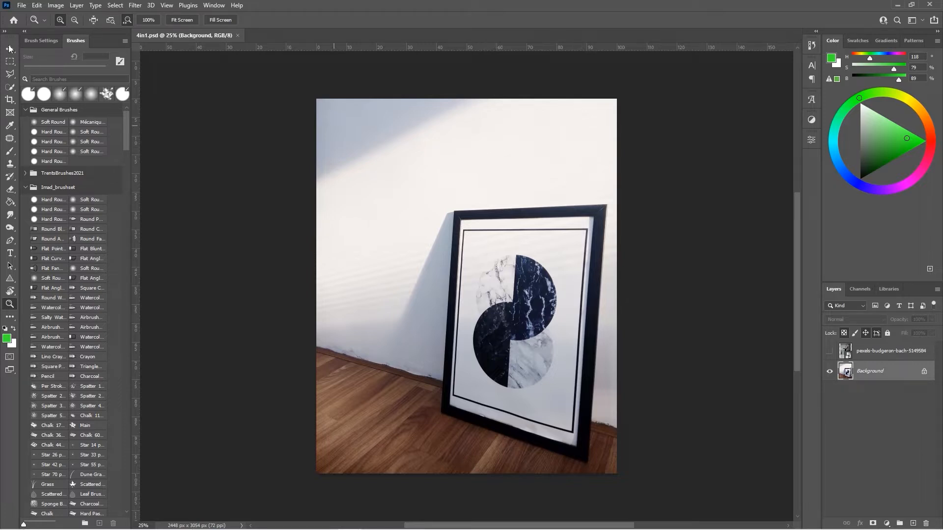
# Step: Outline the leaning picture frame with the Polygonal Lasso and copy it onto its own new layer
pyautogui.click(14, 75)
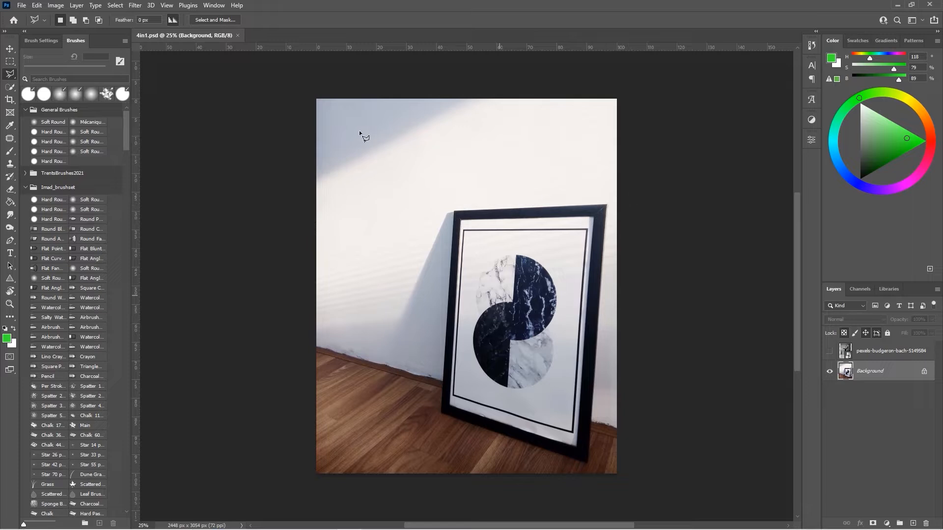
pyautogui.click(455, 212)
pyautogui.click(608, 206)
pyautogui.click(587, 462)
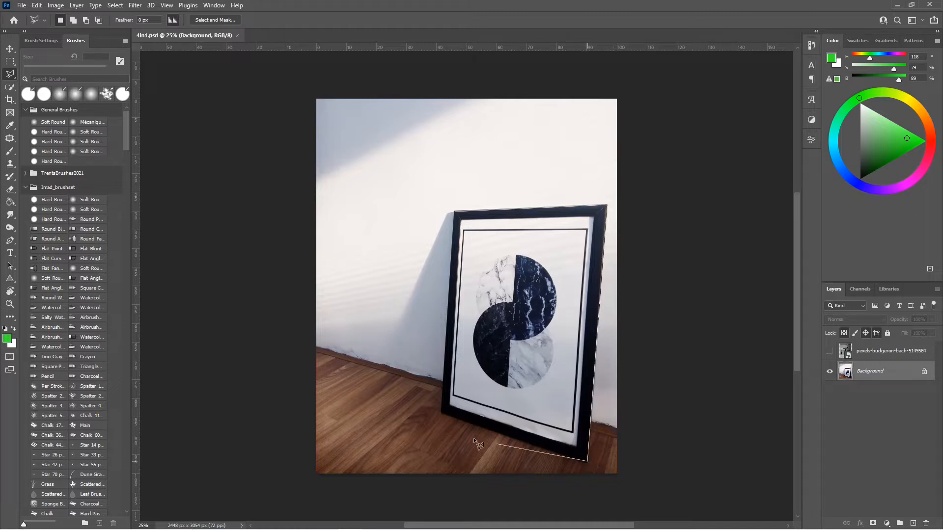
pyautogui.click(442, 414)
pyautogui.click(453, 212)
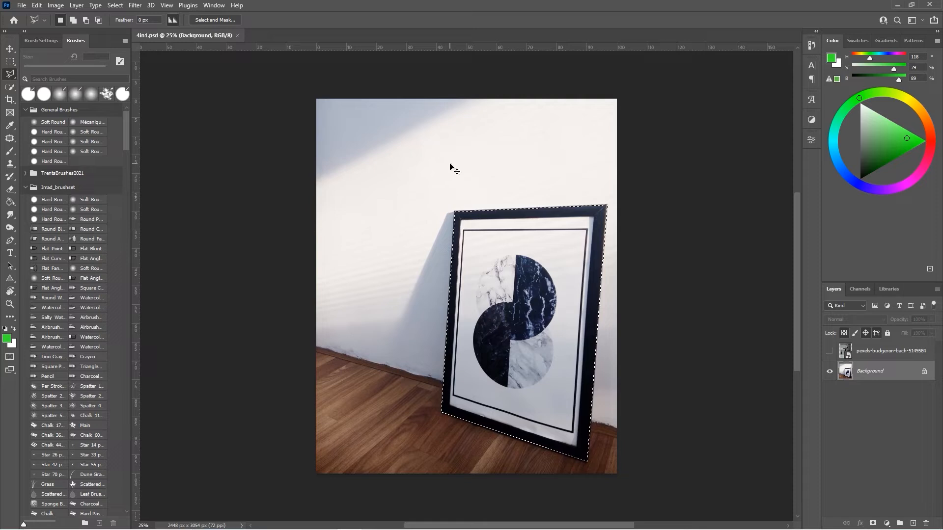
pyautogui.hotkey('ctrl', 'j')
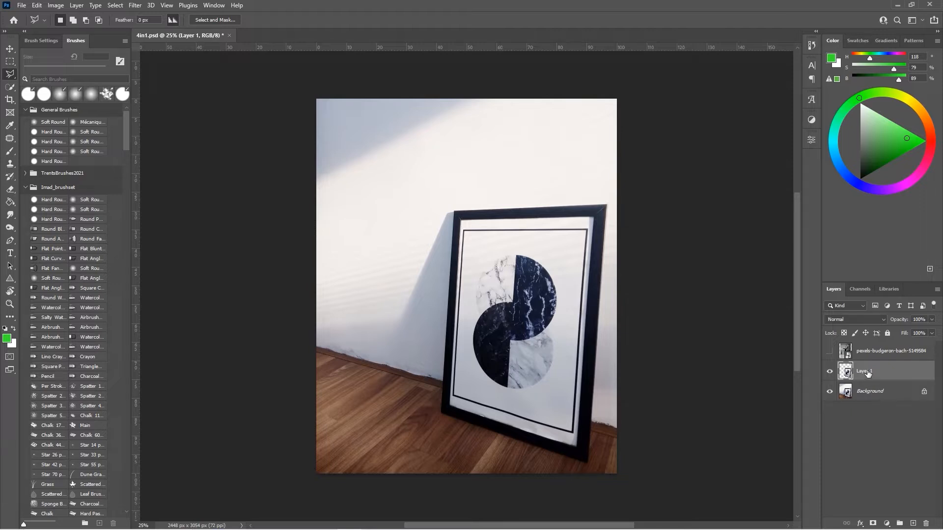
pyautogui.click(830, 396)
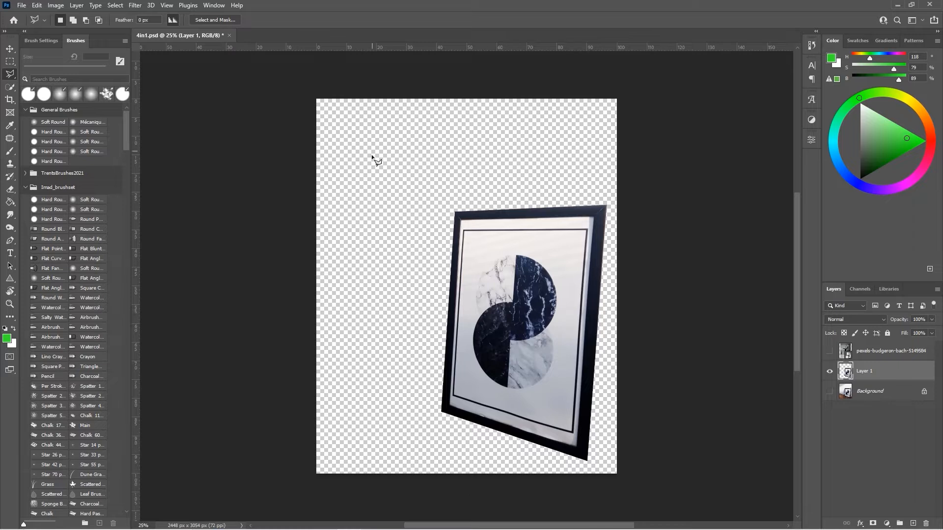
pyautogui.click(829, 393)
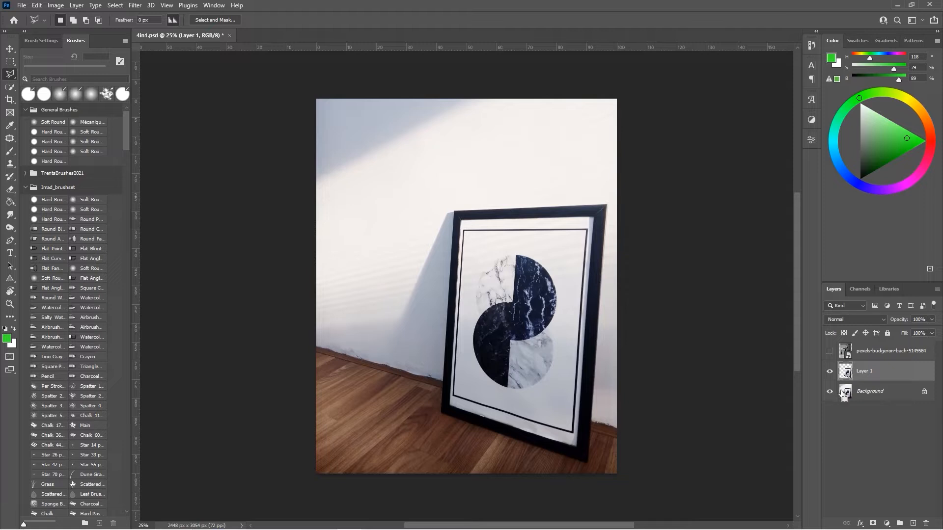
# Step: Free-transform the copied frame, shifting it and distorting its corners into a second leaning frame
pyautogui.hotkey('ctrl', 't')
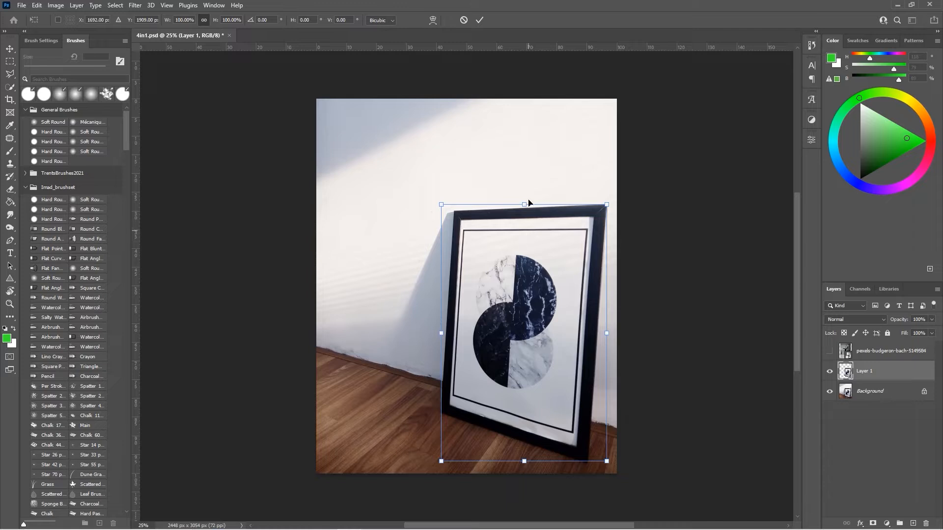
pyautogui.moveTo(533, 327); pyautogui.dragTo(450, 292)
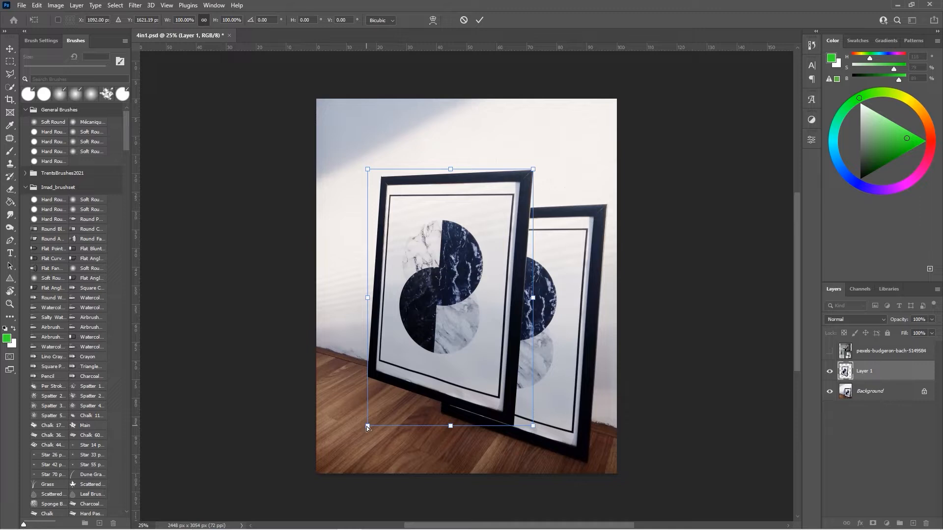
pyautogui.moveTo(367, 426); pyautogui.dragTo(372, 495)
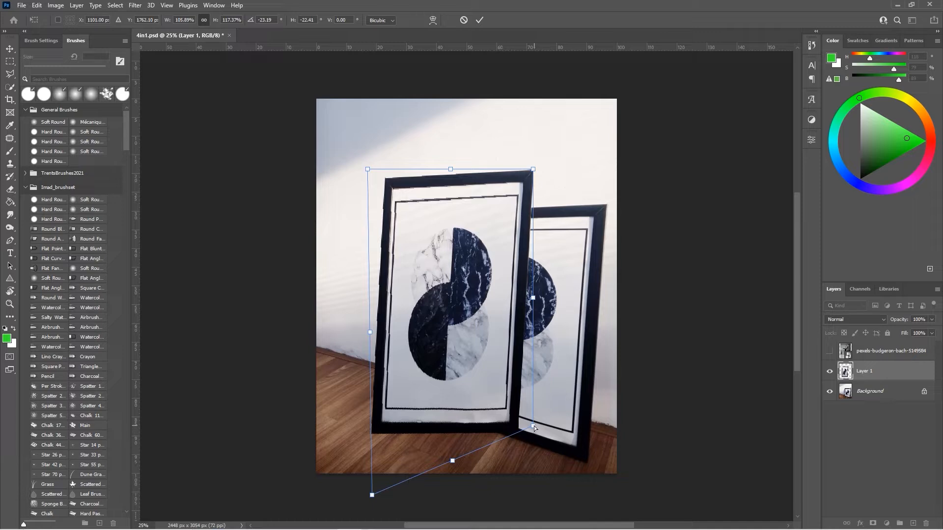
pyautogui.moveTo(534, 427)
pyautogui.mouseDown()
pyautogui.moveTo(544, 436)
pyautogui.moveTo(544, 426)
pyautogui.mouseUp()
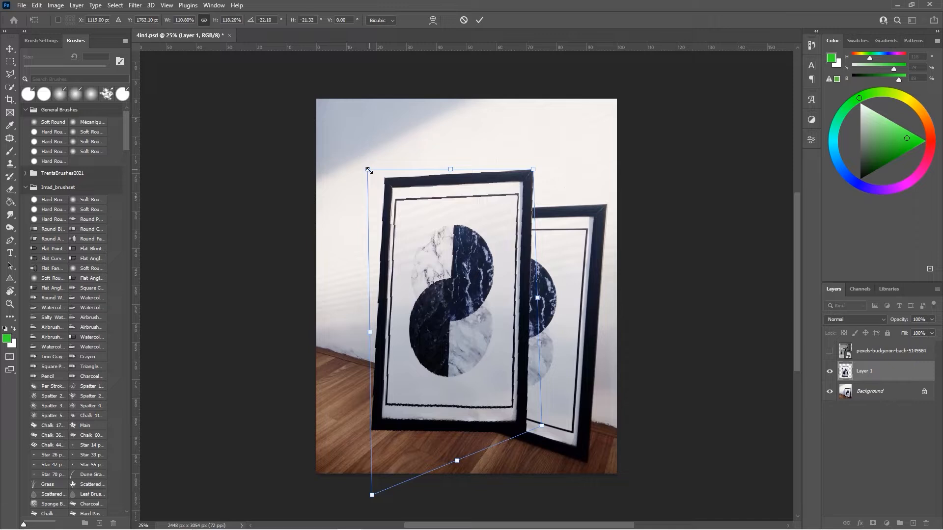
pyautogui.moveTo(369, 171); pyautogui.dragTo(362, 205)
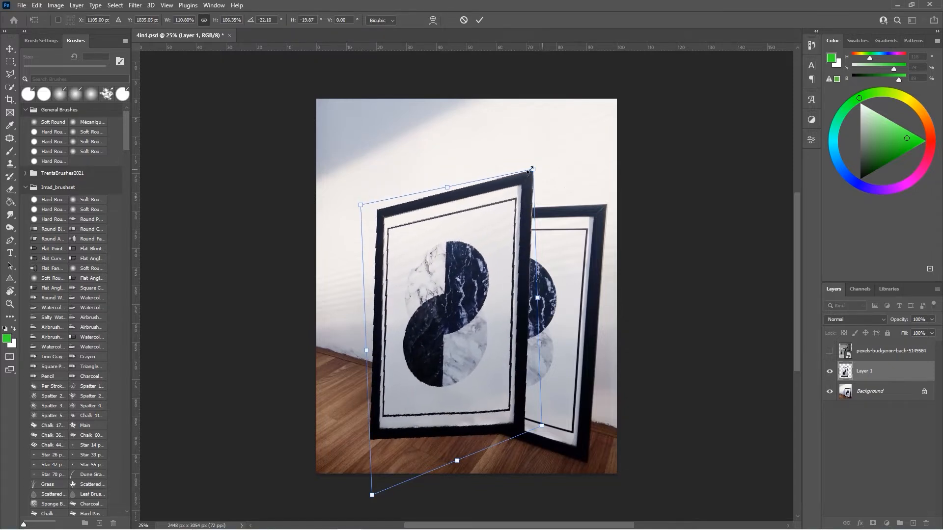
pyautogui.moveTo(532, 171); pyautogui.dragTo(535, 204)
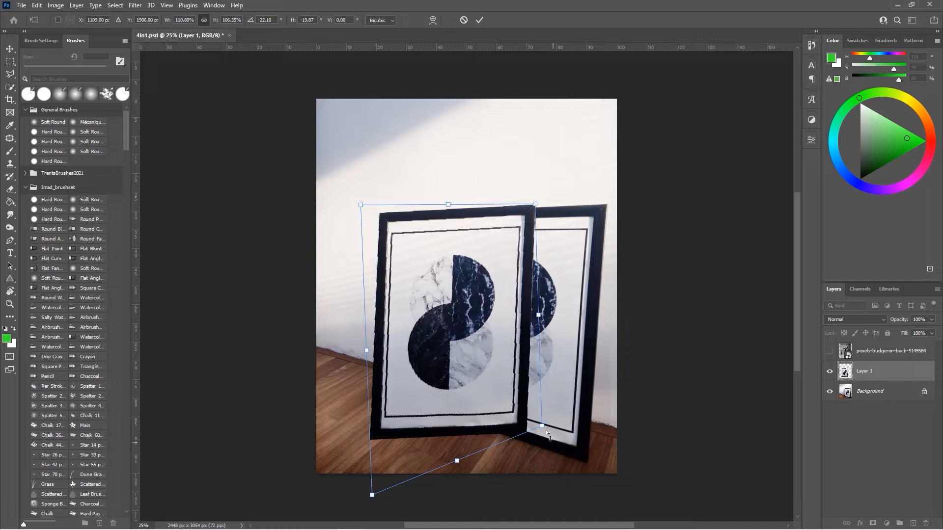
pyautogui.moveTo(542, 425); pyautogui.dragTo(539, 441)
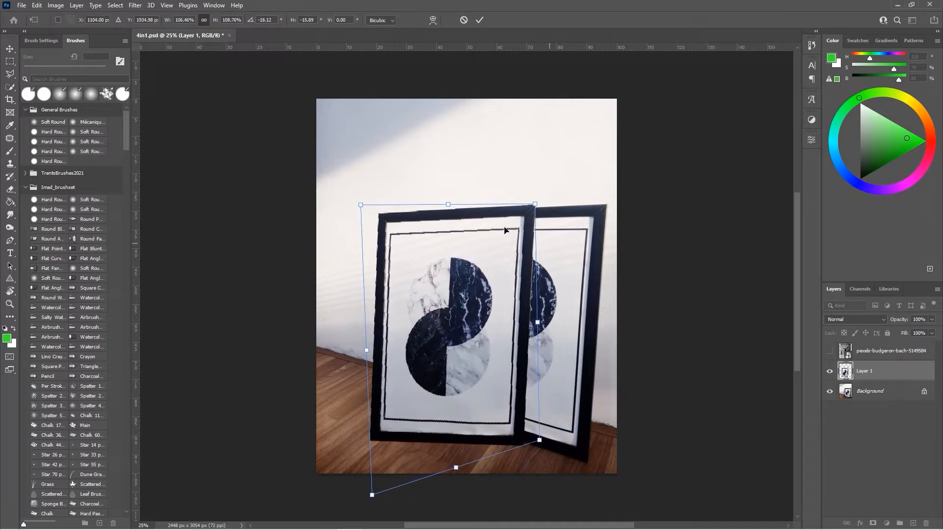
pyautogui.moveTo(448, 205); pyautogui.dragTo(444, 208)
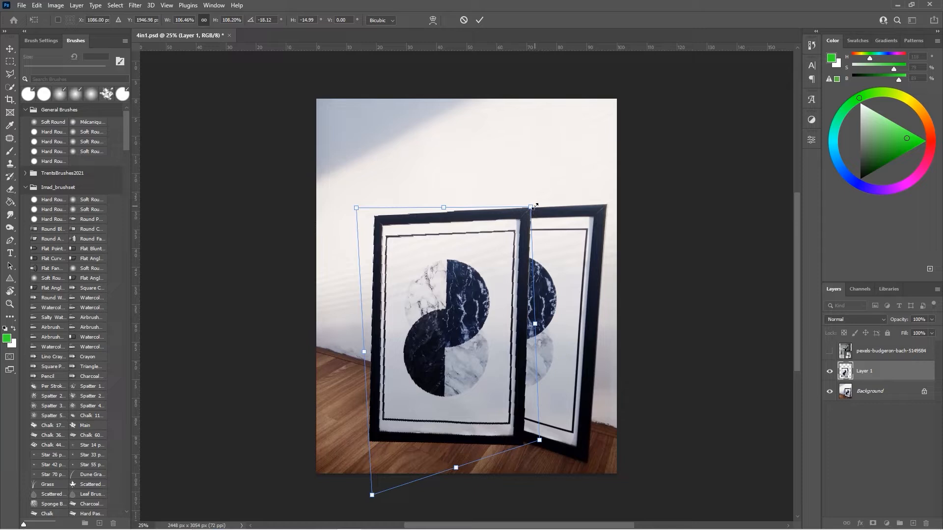
pyautogui.moveTo(532, 207); pyautogui.dragTo(532, 217)
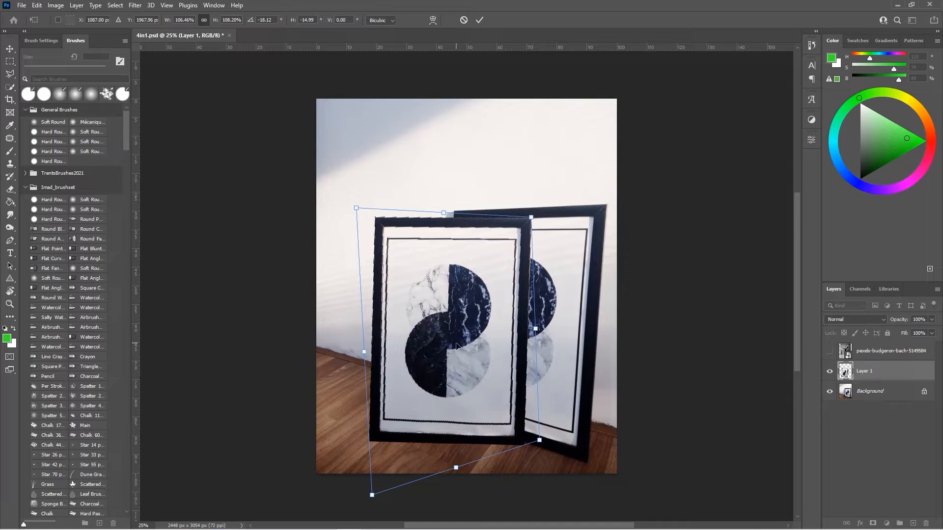
pyautogui.click(481, 20)
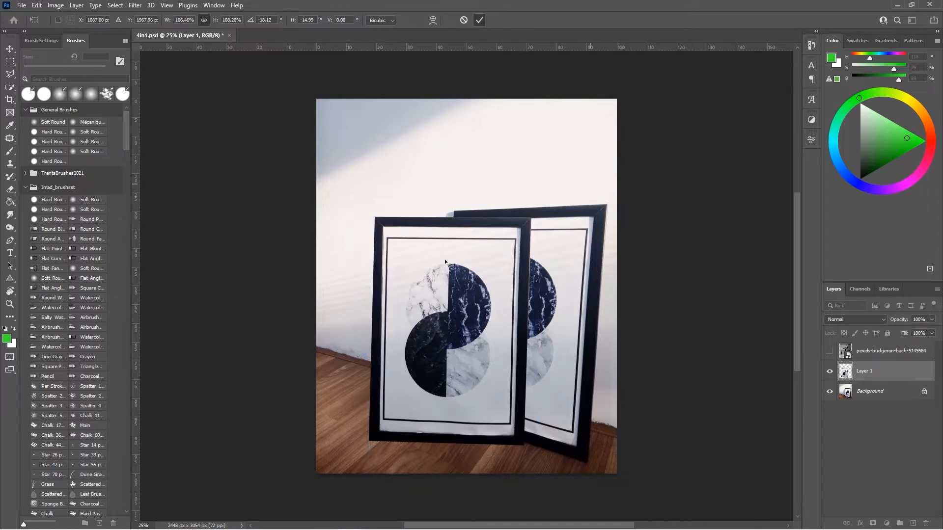
# Step: Move the transformed frame copy toward the upper left of the wall, then hide its layer
pyautogui.click(10, 49)
pyautogui.moveTo(466, 318); pyautogui.dragTo(421, 220)
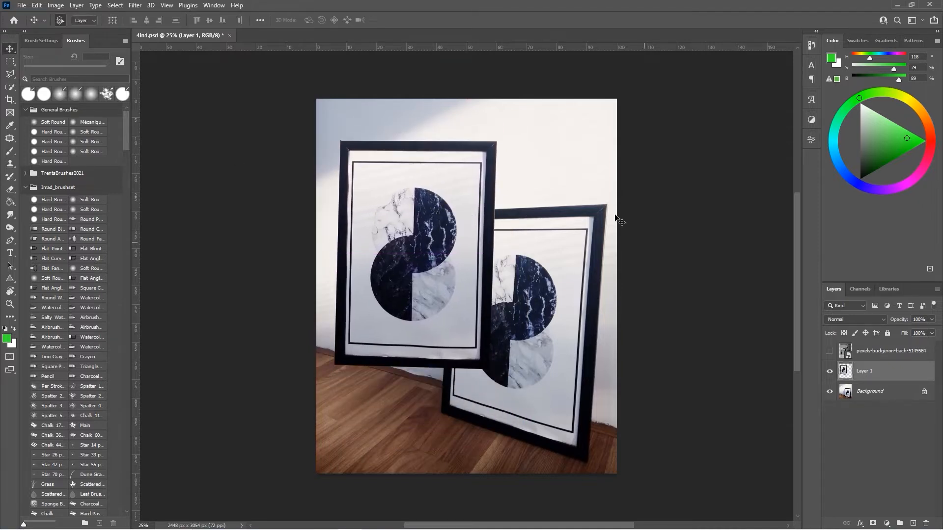
pyautogui.moveTo(419, 258); pyautogui.dragTo(383, 211)
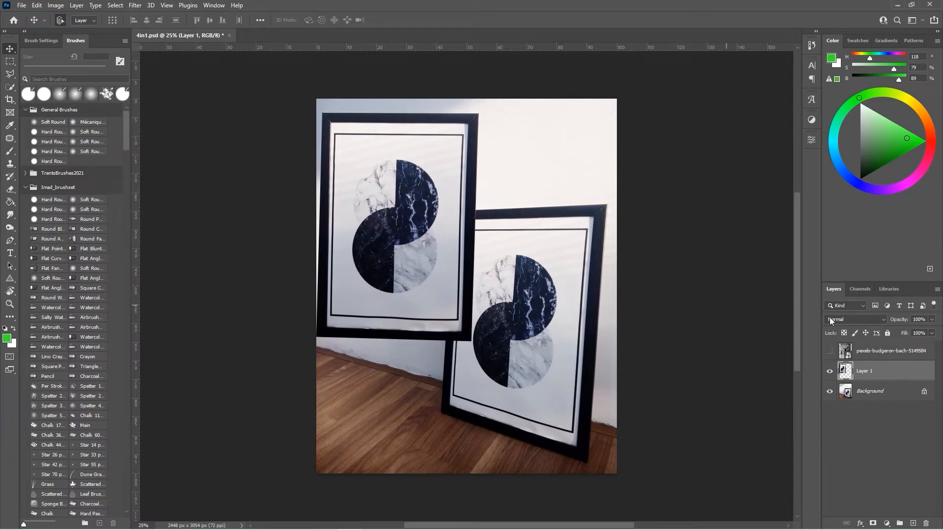
pyautogui.click(830, 372)
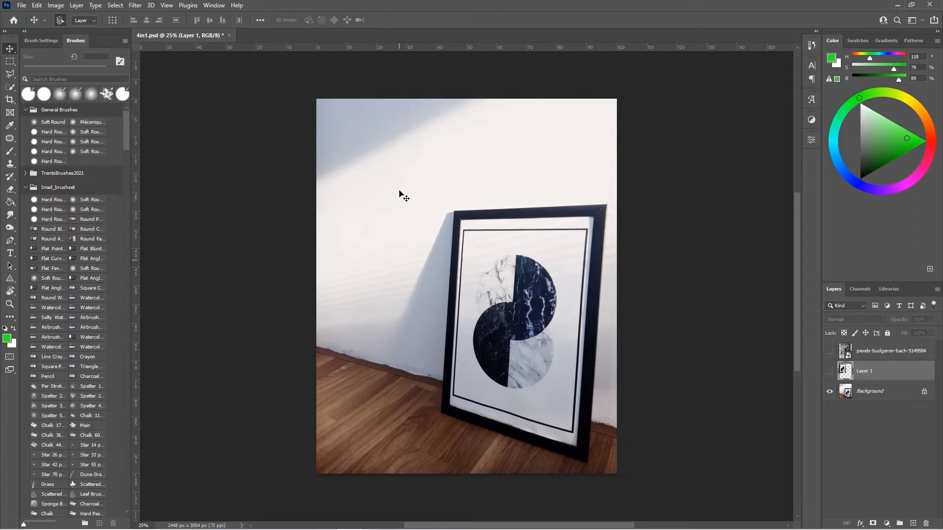
# Step: Select the wall area around the frame down to the floor line with the Polygonal Lasso
pyautogui.click(10, 74)
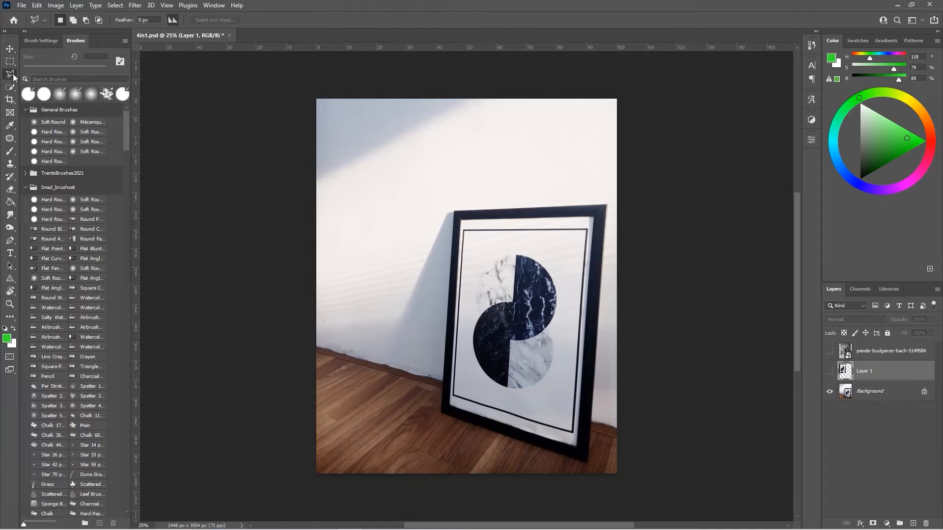
pyautogui.click(316, 348)
pyautogui.click(443, 380)
pyautogui.click(436, 156)
pyautogui.press('BackSpace')
pyautogui.click(455, 212)
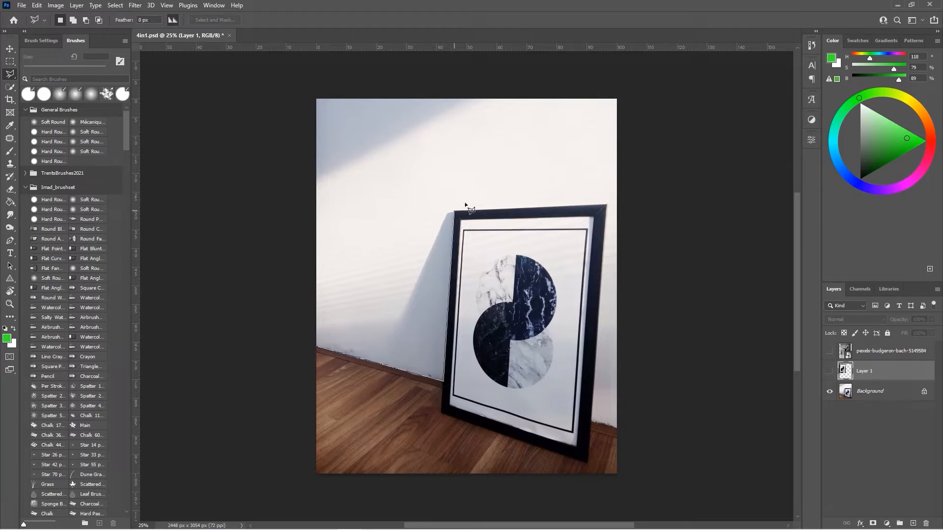
pyautogui.click(609, 206)
pyautogui.click(622, 429)
pyautogui.click(634, 76)
pyautogui.click(278, 74)
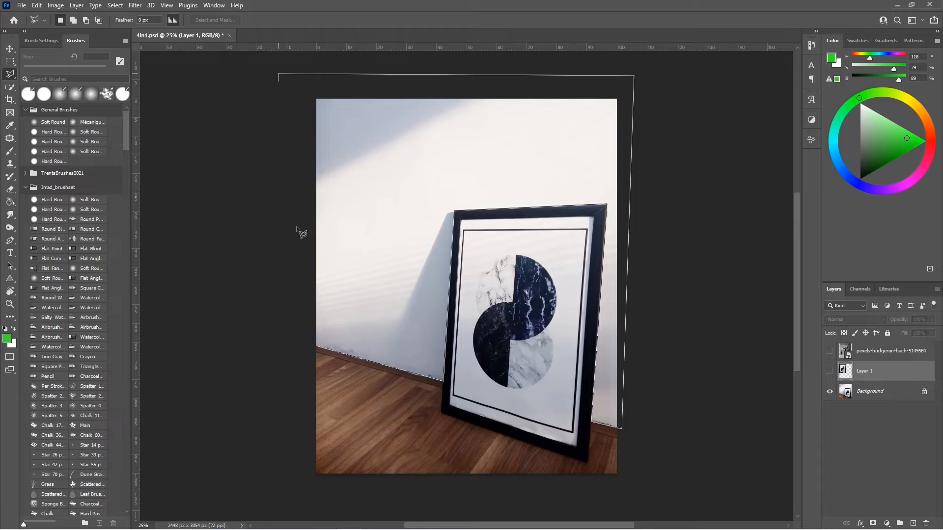
pyautogui.click(317, 347)
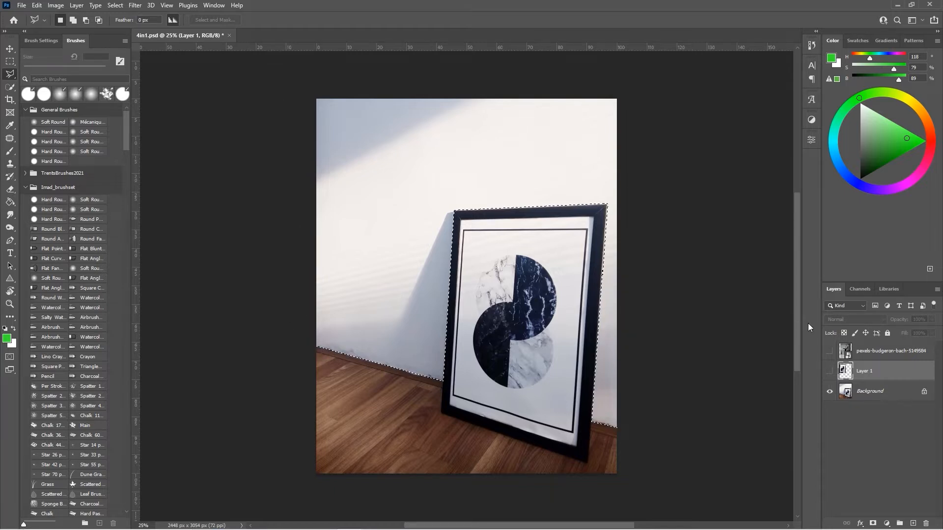
# Step: Add a new layer and paint the wall selection green with a 741 px brush
pyautogui.click(912, 524)
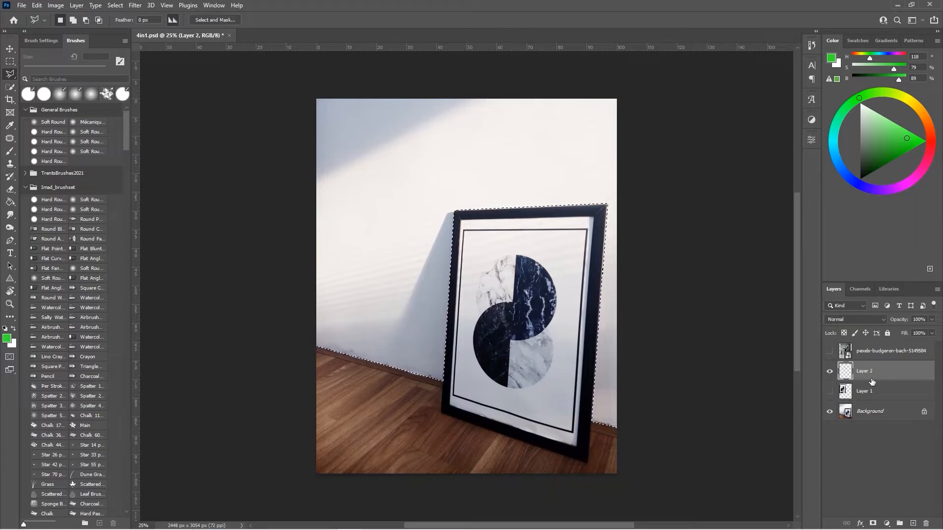
pyautogui.click(11, 153)
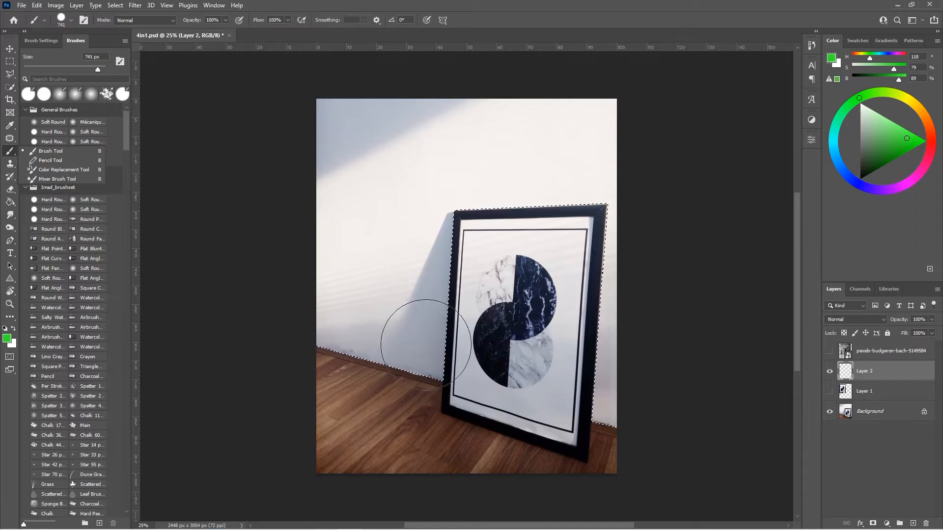
pyautogui.moveTo(380, 295)
pyautogui.mouseDown()
pyautogui.moveTo(437, 359)
pyautogui.moveTo(334, 317)
pyautogui.moveTo(358, 280)
pyautogui.moveTo(446, 281)
pyautogui.moveTo(430, 249)
pyautogui.moveTo(348, 240)
pyautogui.moveTo(319, 221)
pyautogui.moveTo(470, 221)
pyautogui.moveTo(483, 205)
pyautogui.moveTo(352, 166)
pyautogui.moveTo(341, 134)
pyautogui.moveTo(363, 121)
pyautogui.moveTo(544, 118)
pyautogui.moveTo(584, 136)
pyautogui.moveTo(580, 196)
pyautogui.moveTo(457, 191)
pyautogui.moveTo(563, 196)
pyautogui.moveTo(605, 343)
pyautogui.moveTo(601, 408)
pyautogui.moveTo(533, 360)
pyautogui.moveTo(321, 294)
pyautogui.moveTo(352, 151)
pyautogui.moveTo(538, 115)
pyautogui.moveTo(597, 90)
pyautogui.moveTo(668, 117)
pyautogui.moveTo(479, 236)
pyautogui.mouseUp()
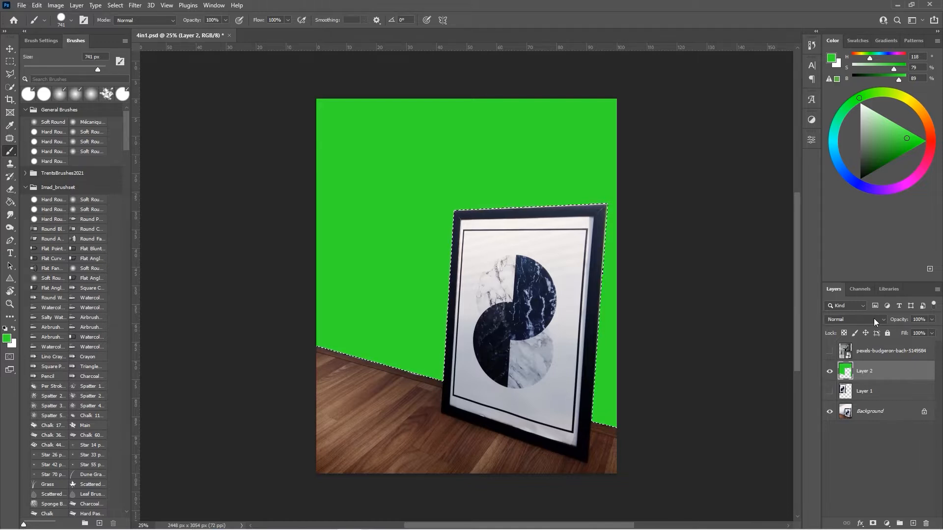
# Step: Set the painted layer's blend mode to Color Burn
pyautogui.click(861, 318)
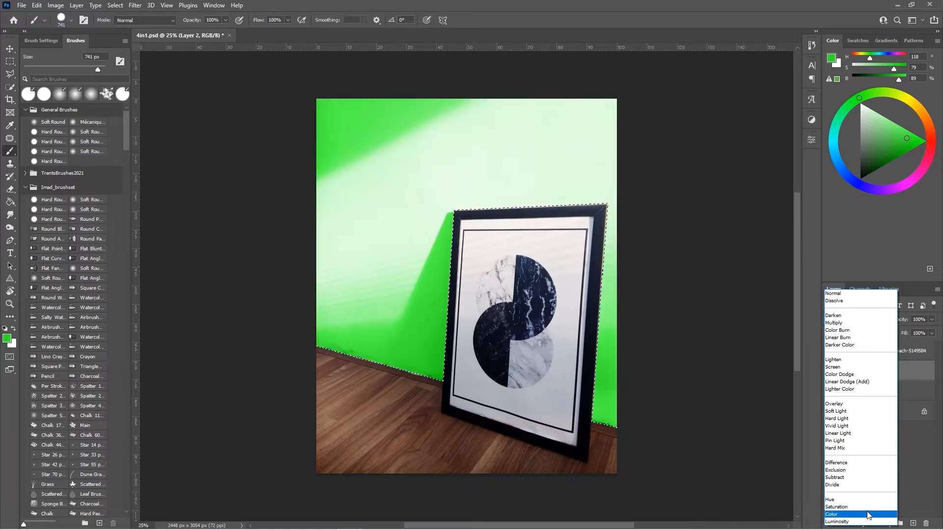
pyautogui.click(840, 331)
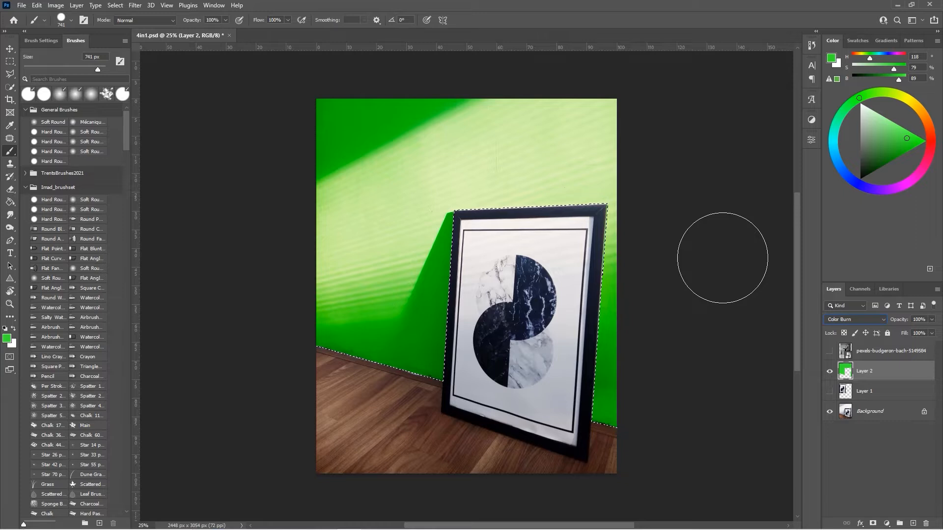
# Step: Pick a yellow foreground colour and repaint the whole wall selection with it
pyautogui.click(912, 181)
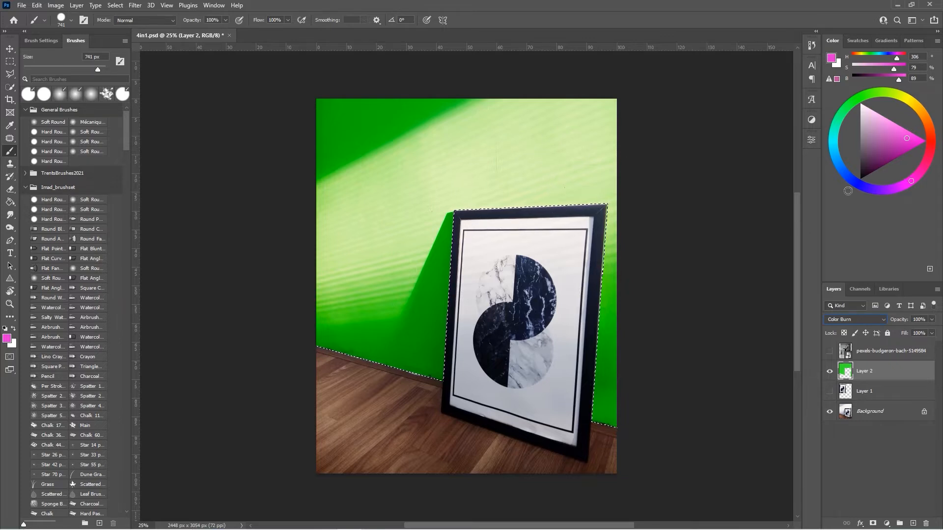
pyautogui.click(907, 96)
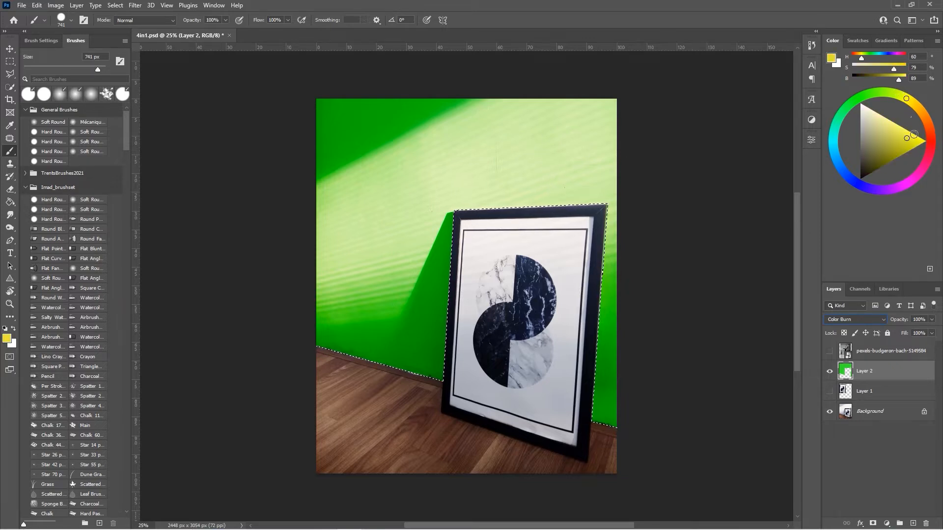
pyautogui.moveTo(392, 329)
pyautogui.mouseDown()
pyautogui.moveTo(388, 315)
pyautogui.moveTo(428, 279)
pyautogui.moveTo(459, 206)
pyautogui.moveTo(378, 215)
pyautogui.moveTo(389, 143)
pyautogui.moveTo(640, 141)
pyautogui.moveTo(642, 337)
pyautogui.moveTo(602, 400)
pyautogui.moveTo(642, 211)
pyautogui.mouseUp()
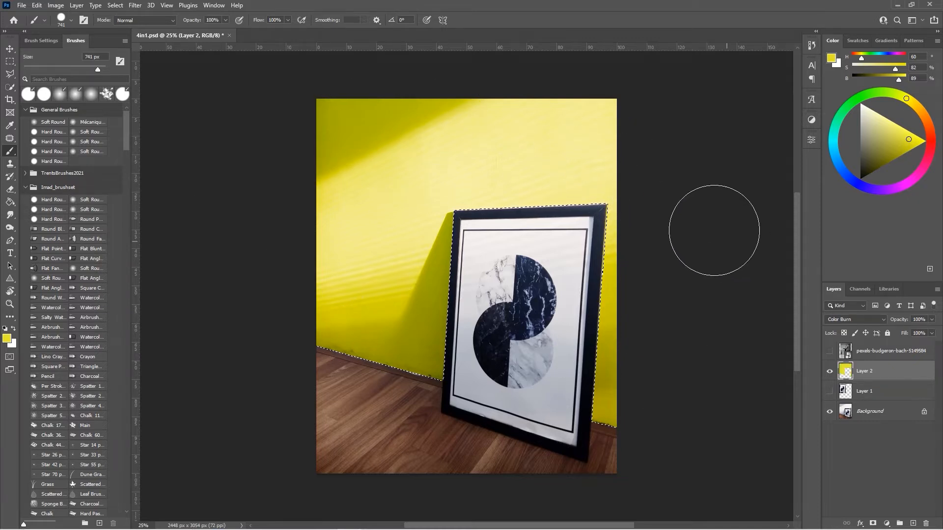
# Step: Reselect Color Burn as the layer's blend mode and deselect the wall selection
pyautogui.click(853, 319)
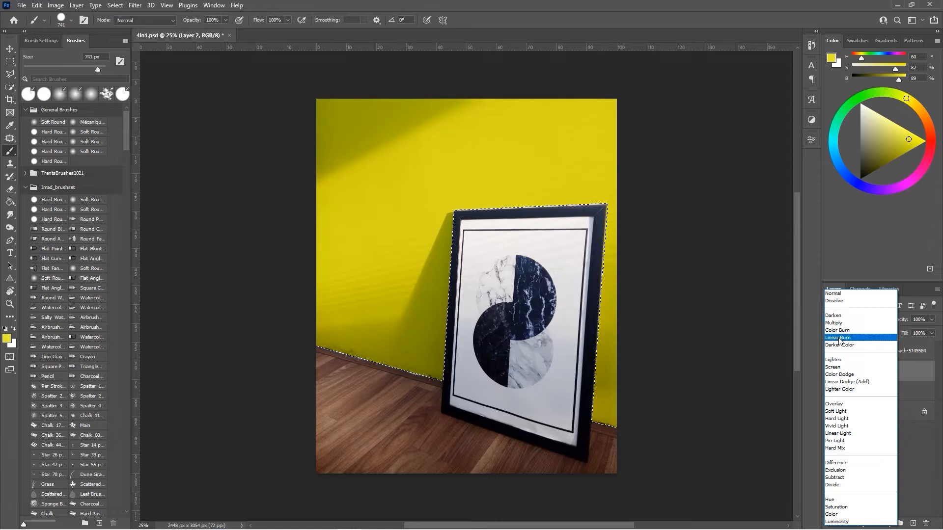
pyautogui.click(839, 331)
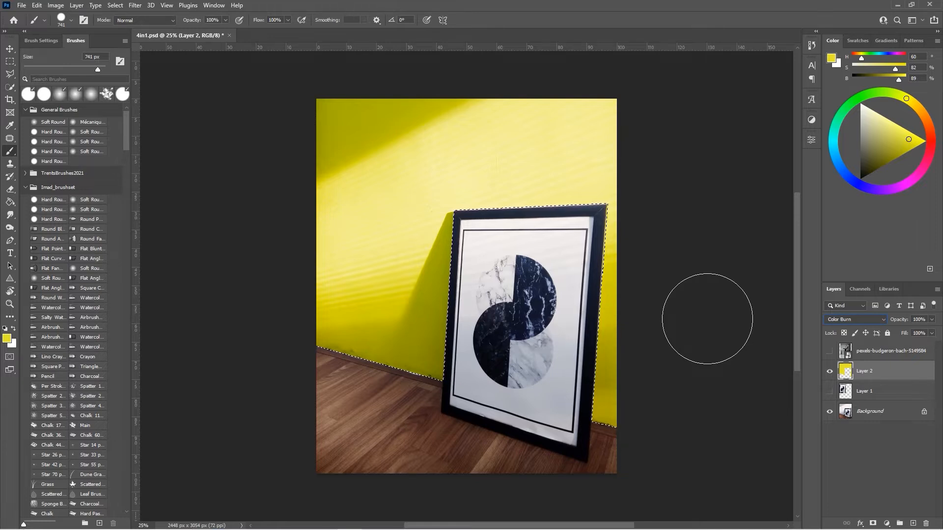
pyautogui.hotkey('ctrl', 'd')
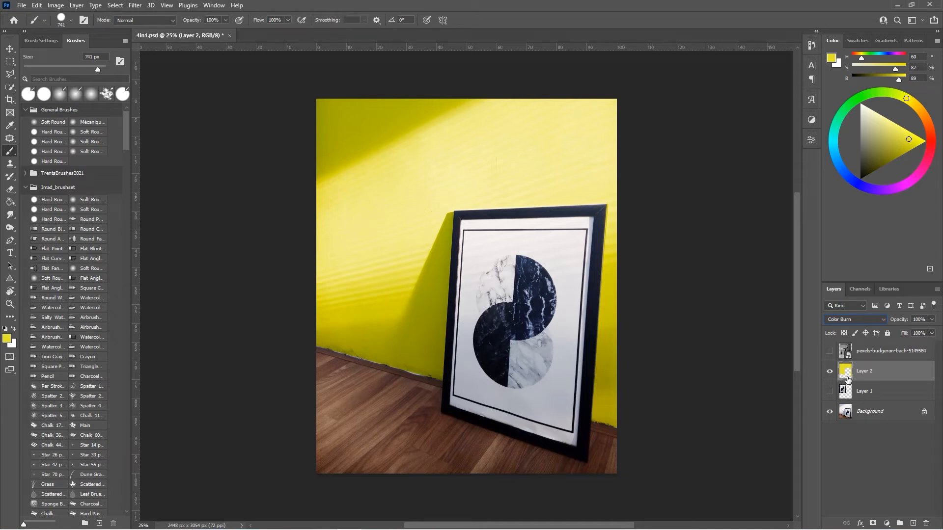
# Step: Show the ballet photo layer, select it, and scale and move it down into the picture frame
pyautogui.click(830, 352)
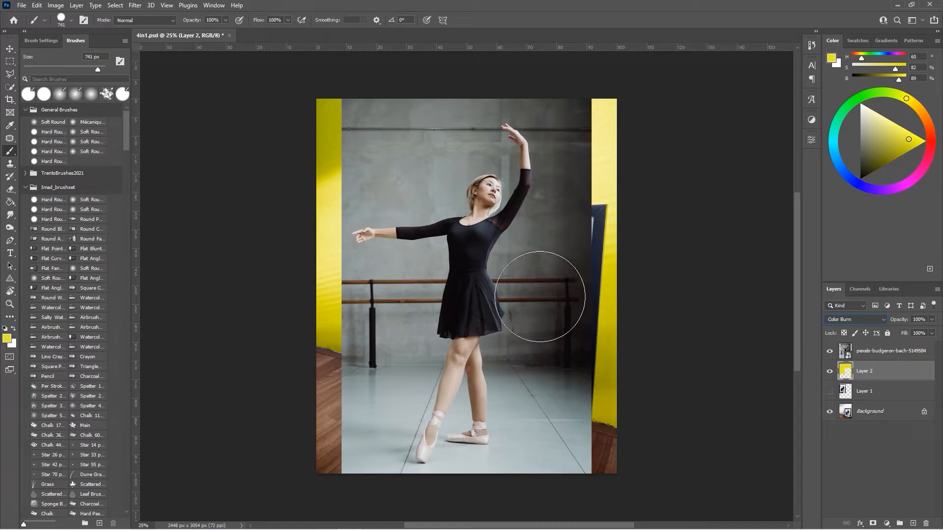
pyautogui.click(857, 350)
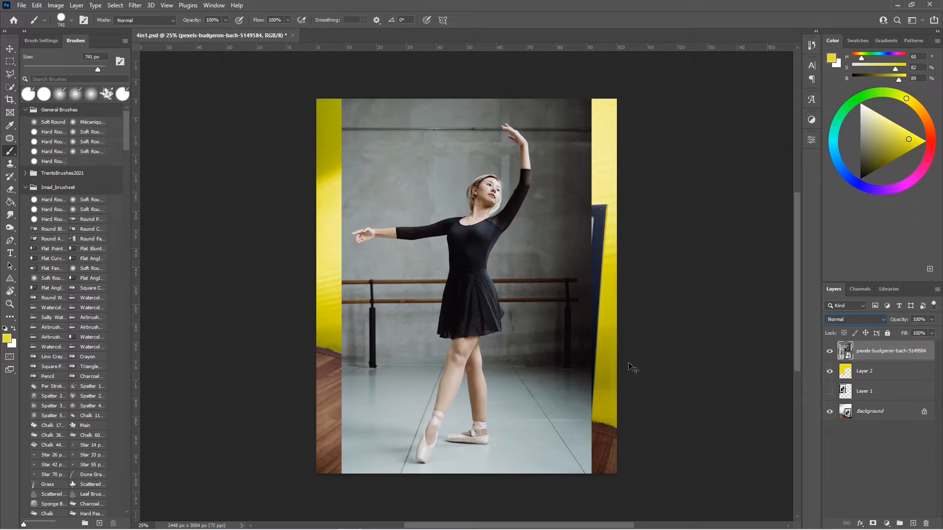
pyautogui.hotkey('ctrl', 't')
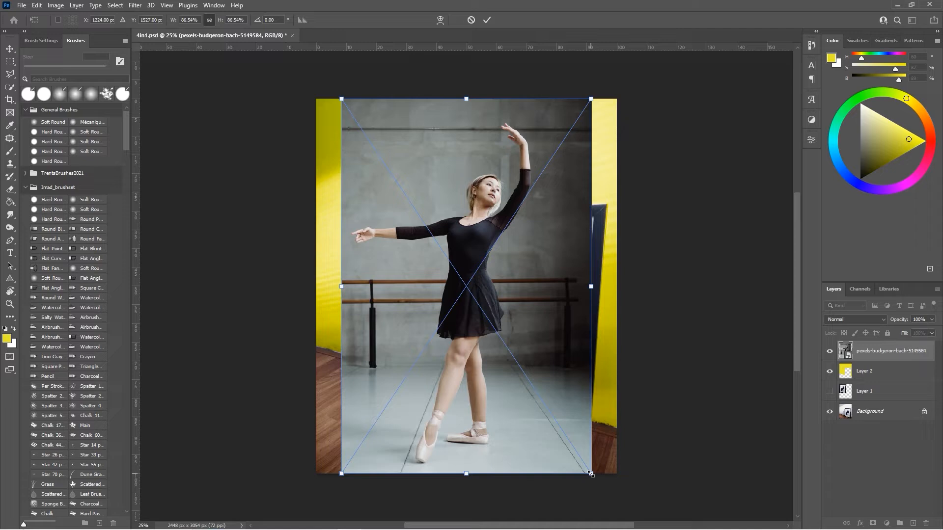
pyautogui.moveTo(591, 474); pyautogui.dragTo(559, 414)
pyautogui.moveTo(466, 419); pyautogui.dragTo(551, 413)
pyautogui.moveTo(388, 415); pyautogui.dragTo(418, 363)
pyautogui.moveTo(475, 285); pyautogui.dragTo(506, 315)
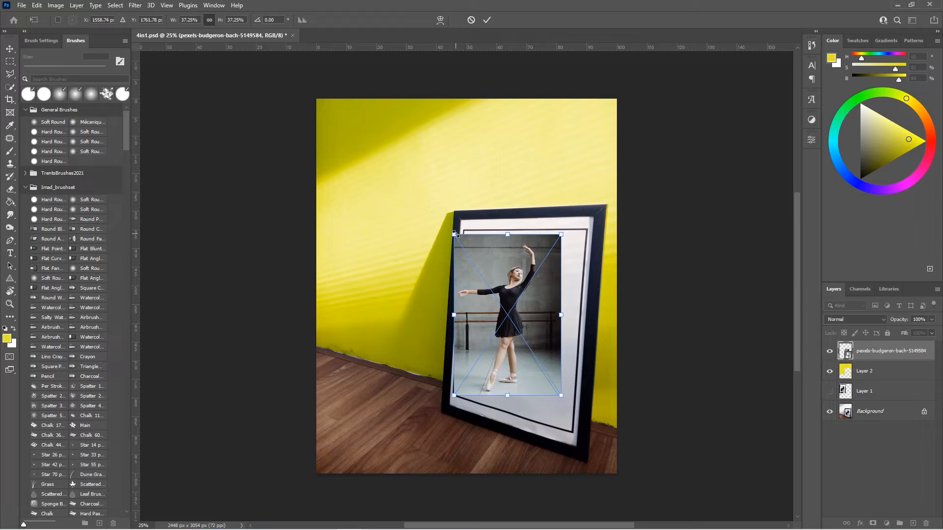
# Step: Distort the photo's corners to match the frame's tilted inner mat and commit the transform
pyautogui.moveTo(455, 236); pyautogui.dragTo(463, 230)
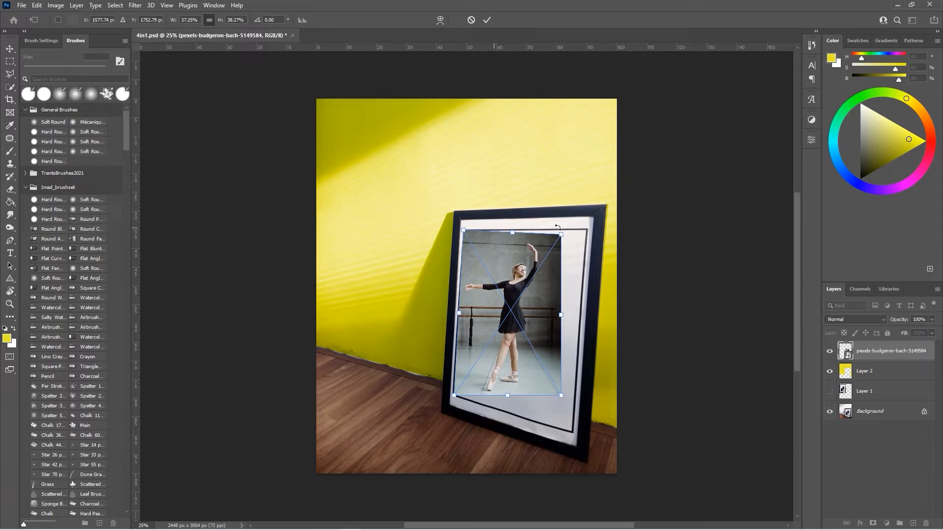
pyautogui.moveTo(561, 238); pyautogui.dragTo(586, 231)
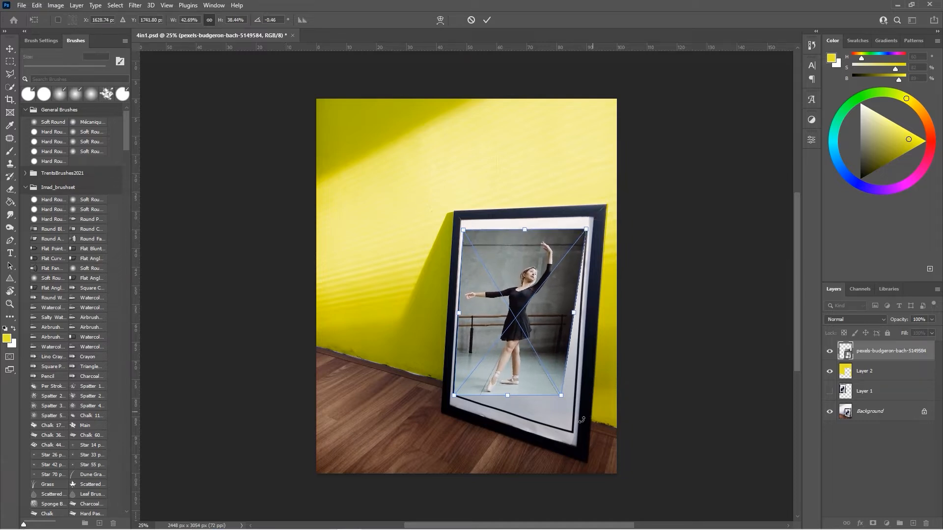
pyautogui.moveTo(561, 396); pyautogui.dragTo(569, 431)
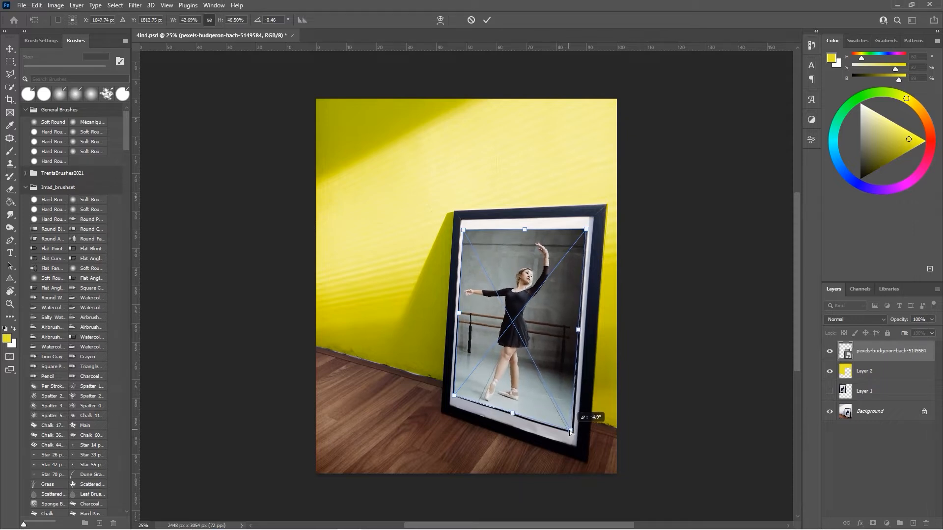
pyautogui.moveTo(570, 432); pyautogui.dragTo(570, 431)
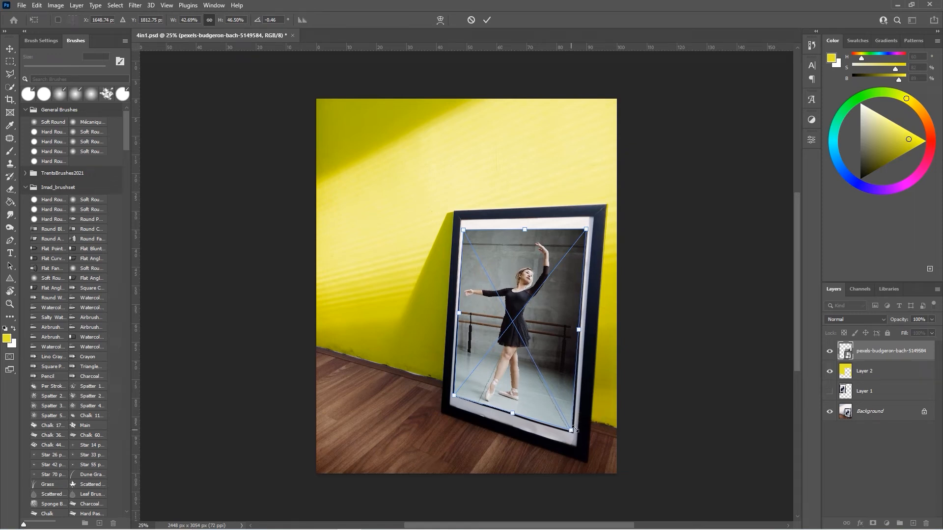
pyautogui.click(486, 21)
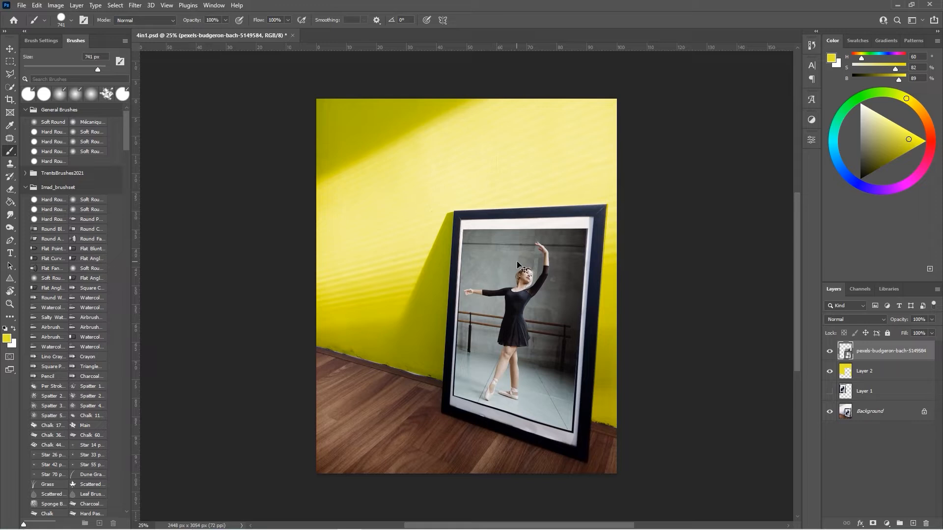
# Step: Refine the photo's top corners with another free transform and commit it
pyautogui.hotkey('ctrl', 't')
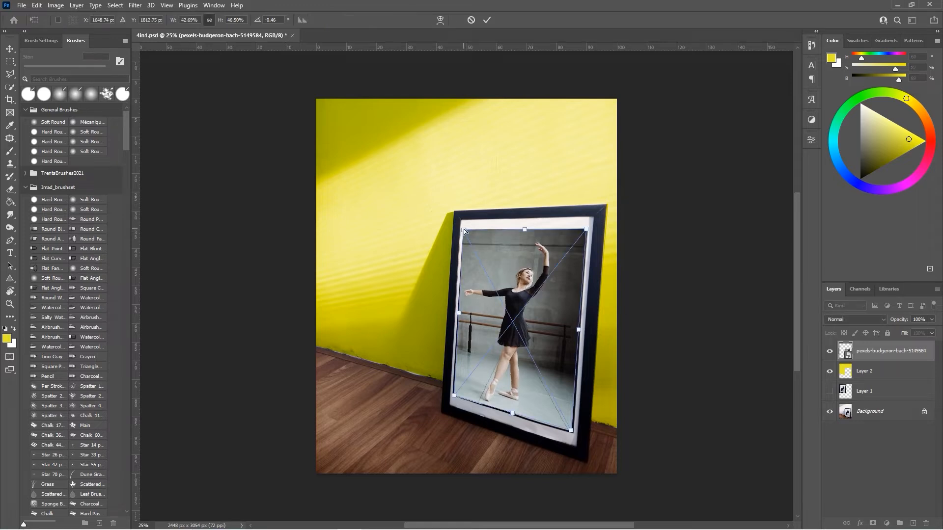
pyautogui.moveTo(465, 229); pyautogui.dragTo(466, 233)
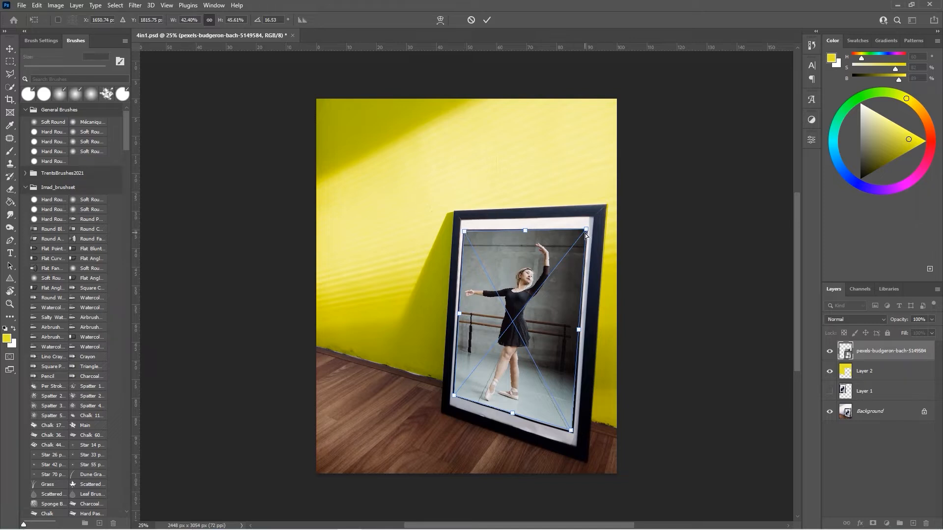
pyautogui.moveTo(585, 234); pyautogui.dragTo(586, 236)
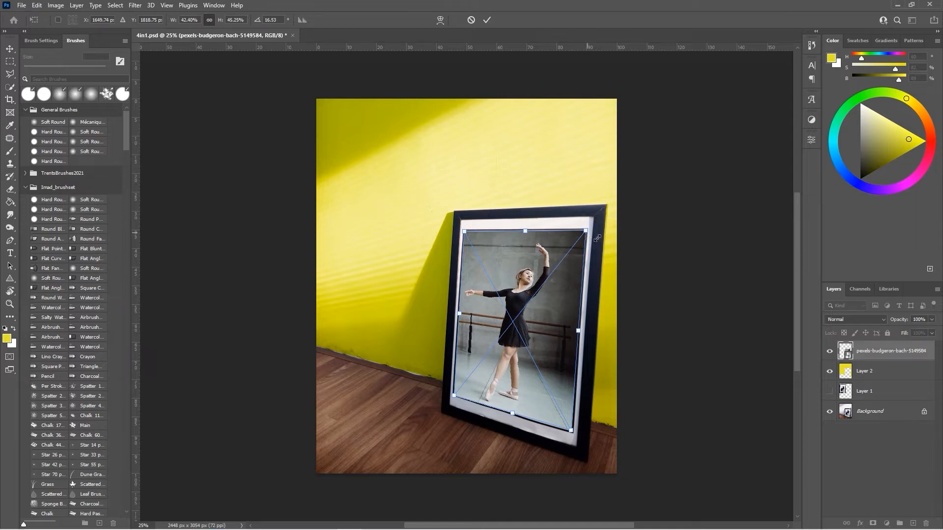
pyautogui.click(488, 20)
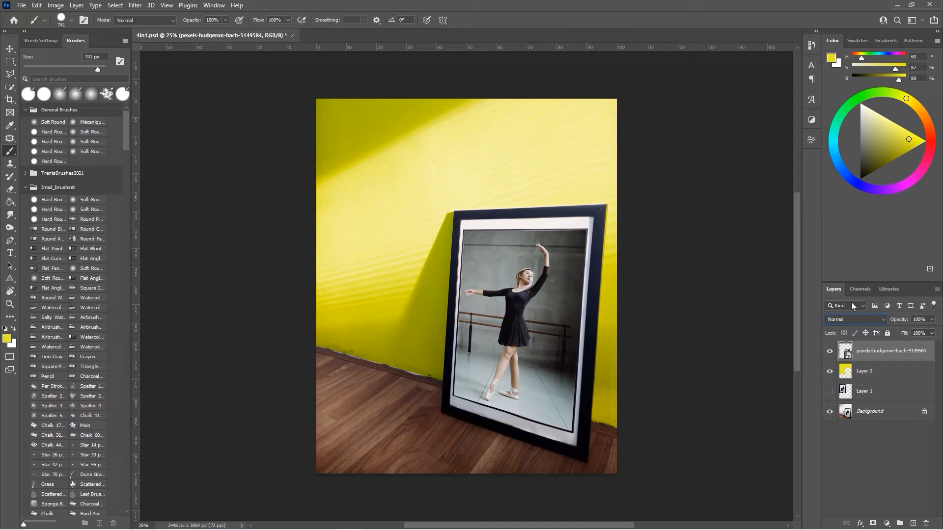
# Step: Add a Levels adjustment clipped to the photo with input midtone 1.42, white 227, and output levels 44 to 221
pyautogui.click(811, 119)
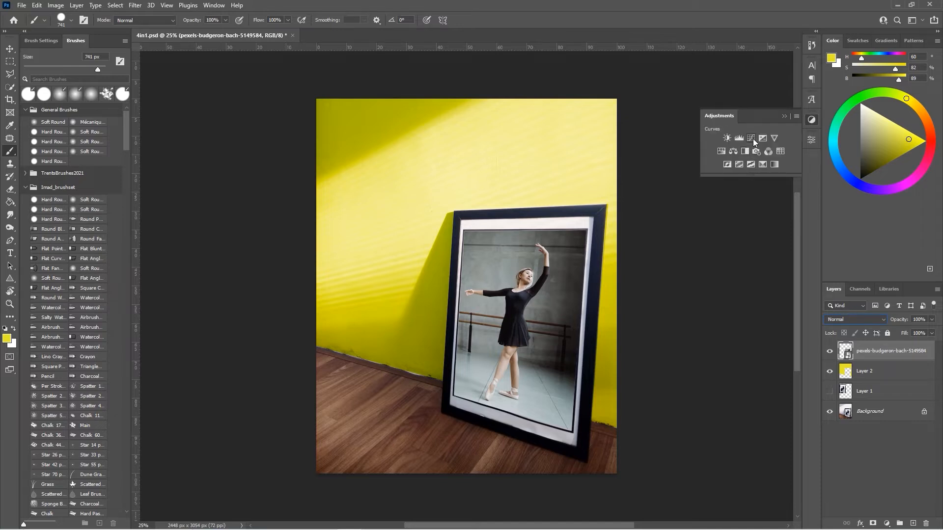
pyautogui.click(739, 138)
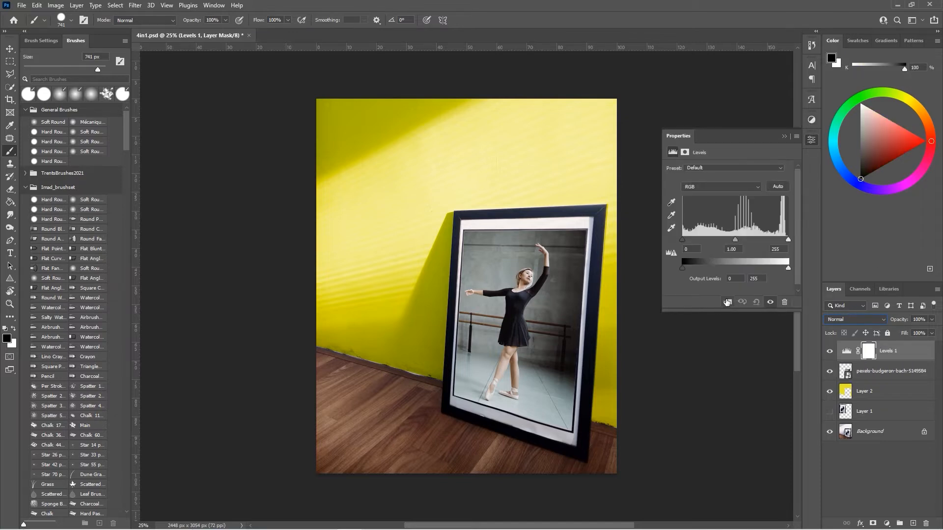
pyautogui.click(727, 303)
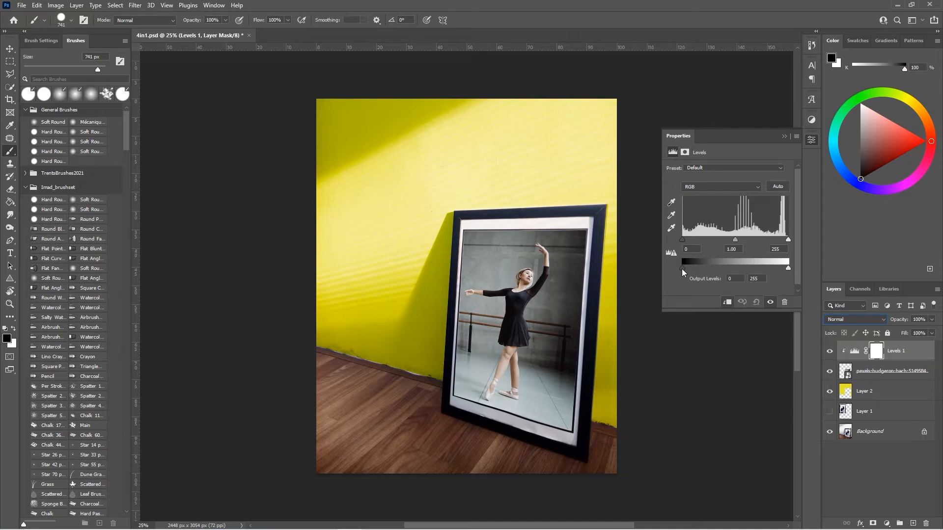
pyautogui.moveTo(682, 269); pyautogui.dragTo(684, 270)
pyautogui.moveTo(686, 271); pyautogui.dragTo(699, 268)
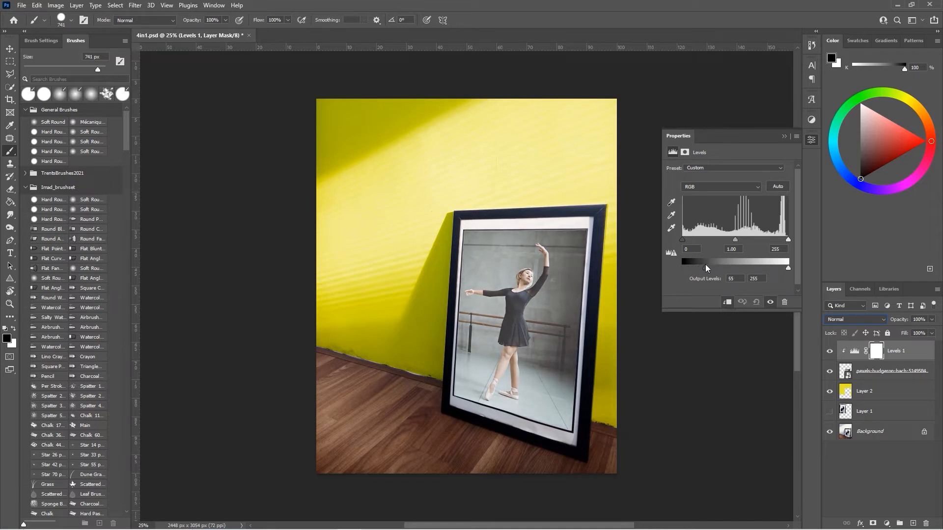
pyautogui.moveTo(705, 264); pyautogui.dragTo(682, 239)
pyautogui.moveTo(787, 240); pyautogui.dragTo(778, 241)
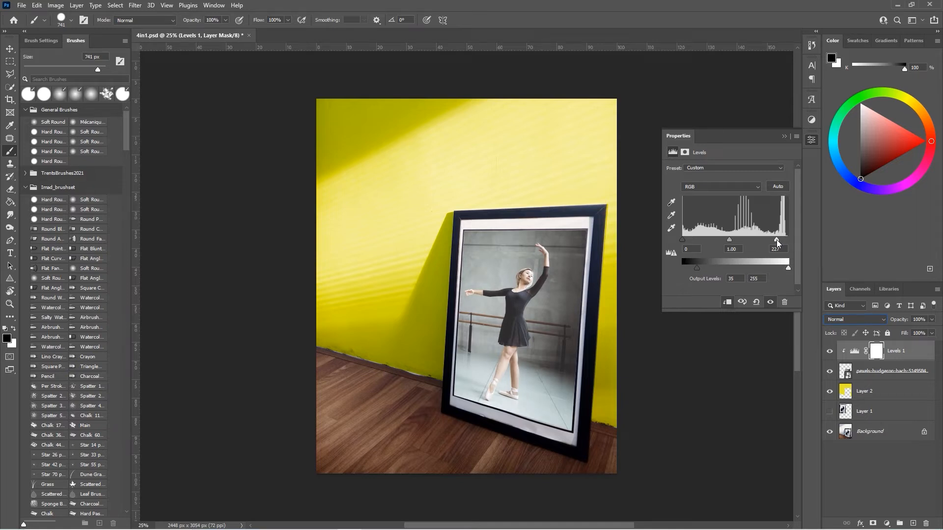
pyautogui.moveTo(729, 240); pyautogui.dragTo(725, 238)
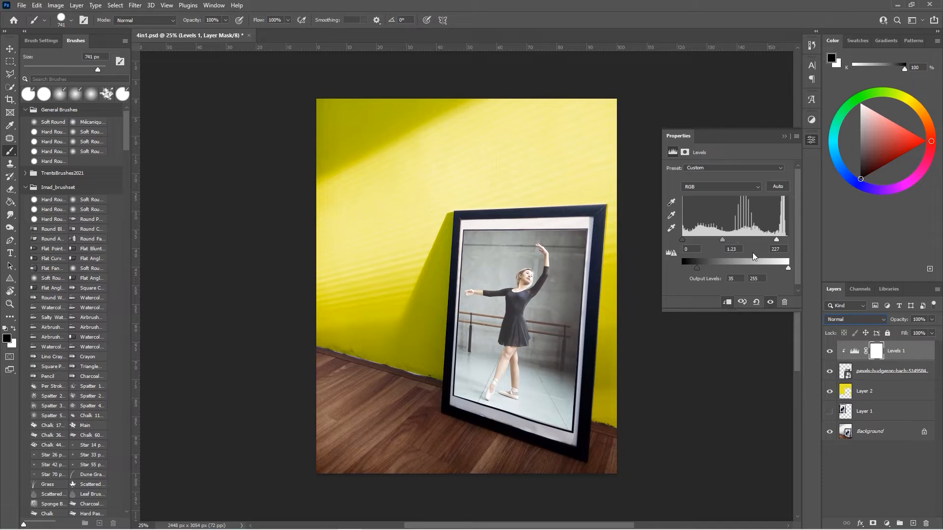
pyautogui.moveTo(788, 270); pyautogui.dragTo(782, 271)
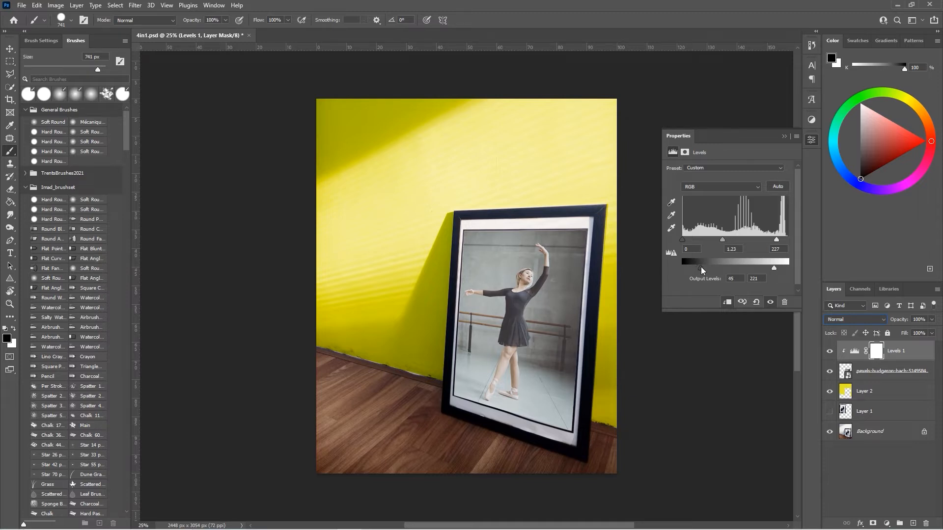
pyautogui.moveTo(721, 241); pyautogui.dragTo(718, 240)
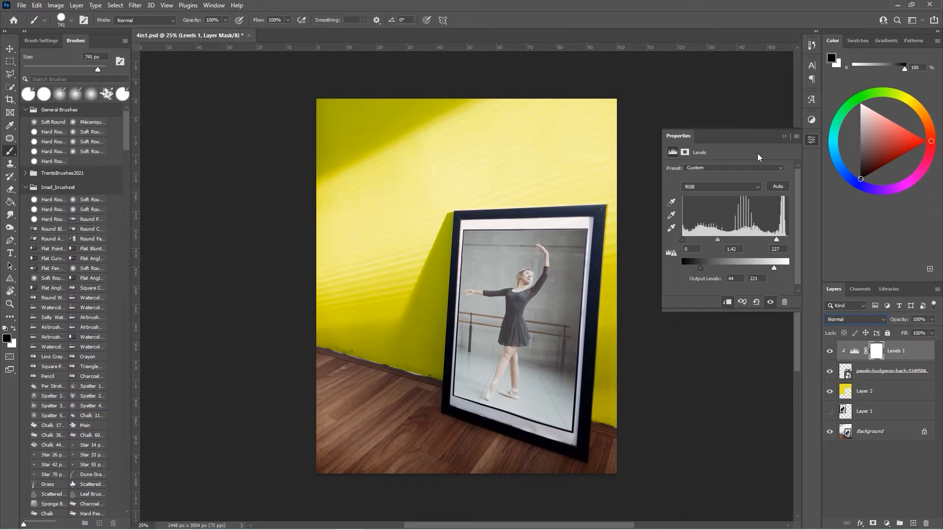
pyautogui.click(784, 136)
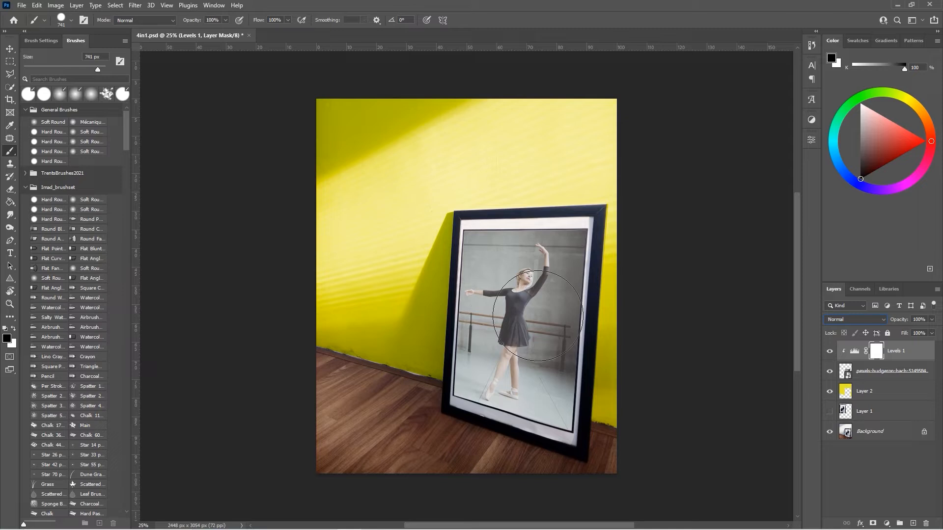
# Step: Select the photo layer and scale it up from its upper-right corner so it overflows the frame
pyautogui.hotkey('ctrl', 't')
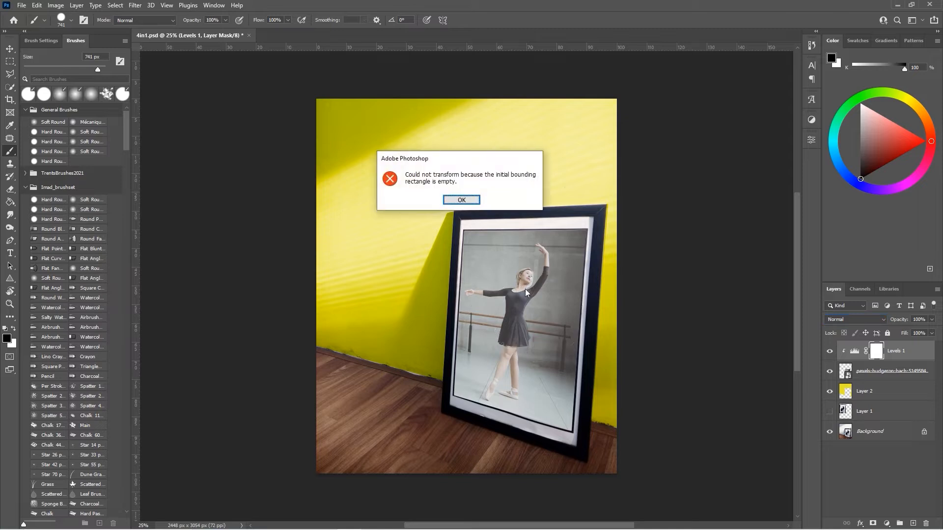
pyautogui.click(461, 200)
pyautogui.click(871, 381)
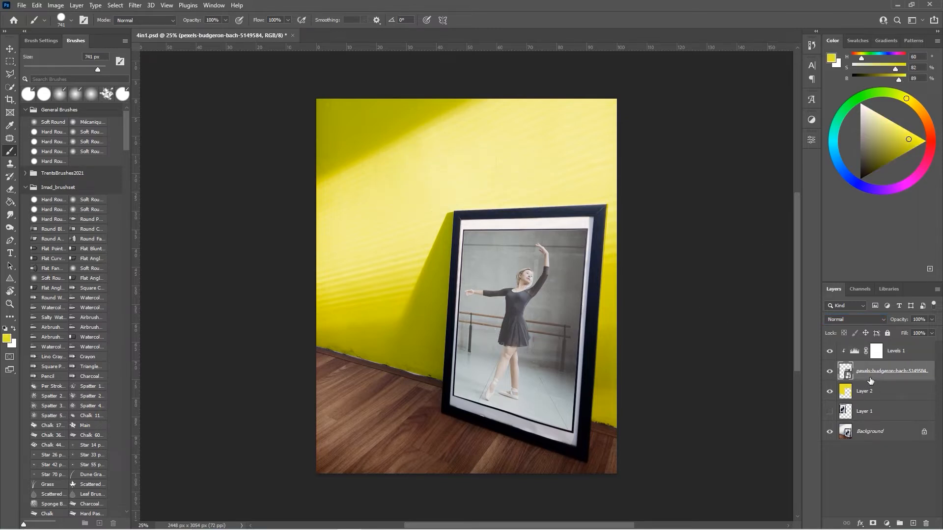
pyautogui.hotkey('ctrl', 't')
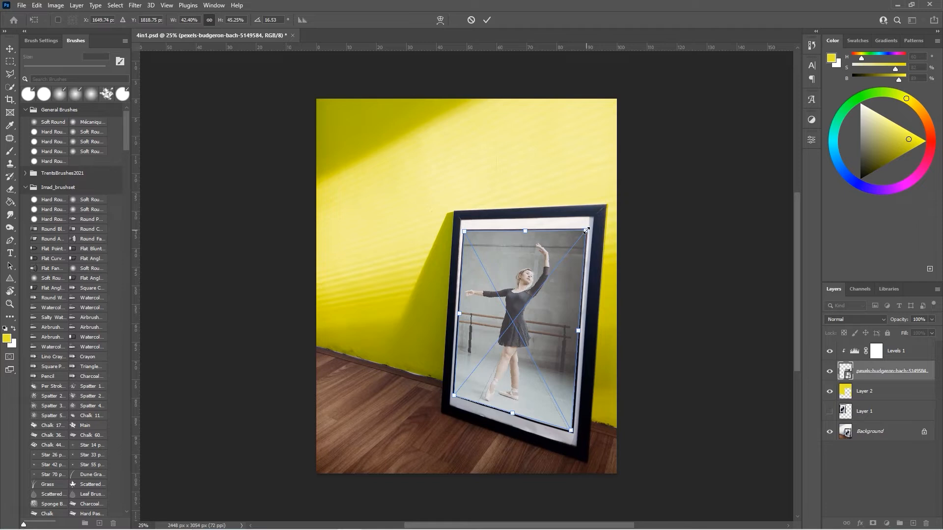
pyautogui.moveTo(587, 229); pyautogui.dragTo(640, 195)
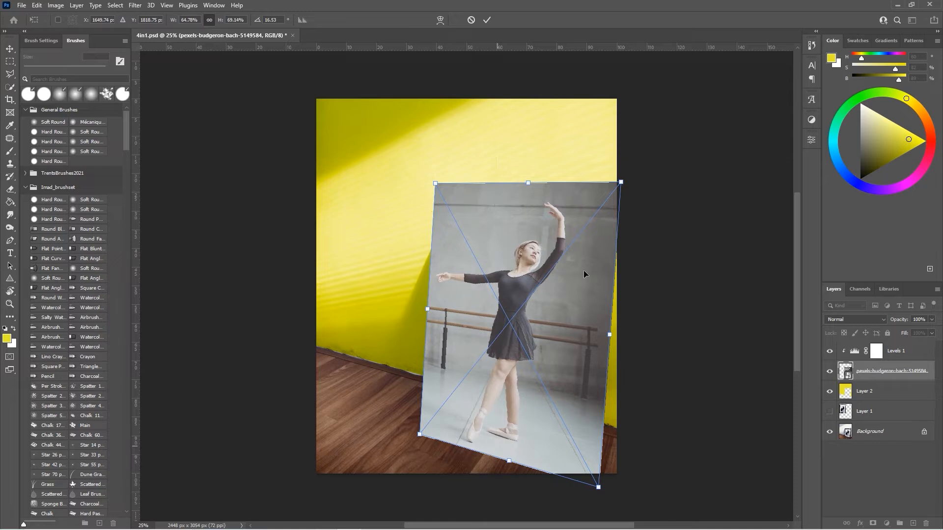
pyautogui.click(486, 20)
pyautogui.press('b')
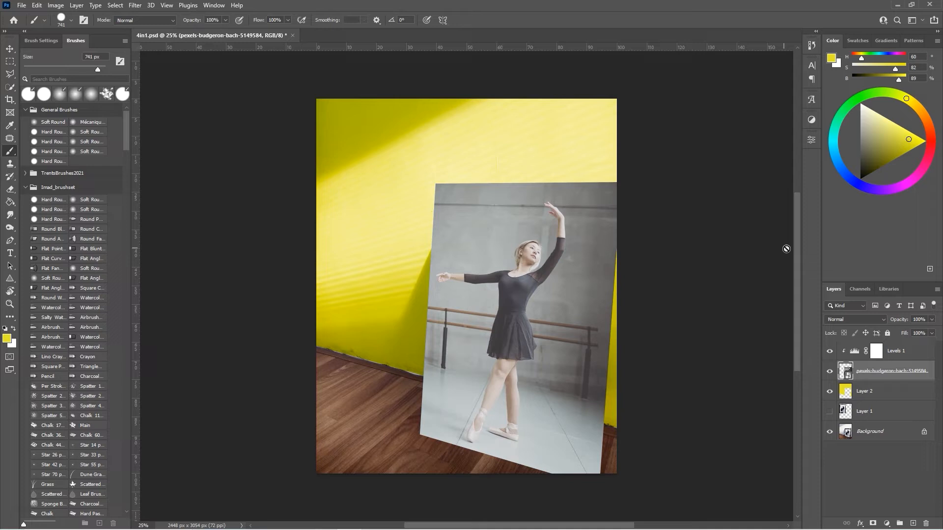
# Step: Hide the photo and trace a polygonal lasso selection around the frame's inner mat on the Background
pyautogui.click(830, 371)
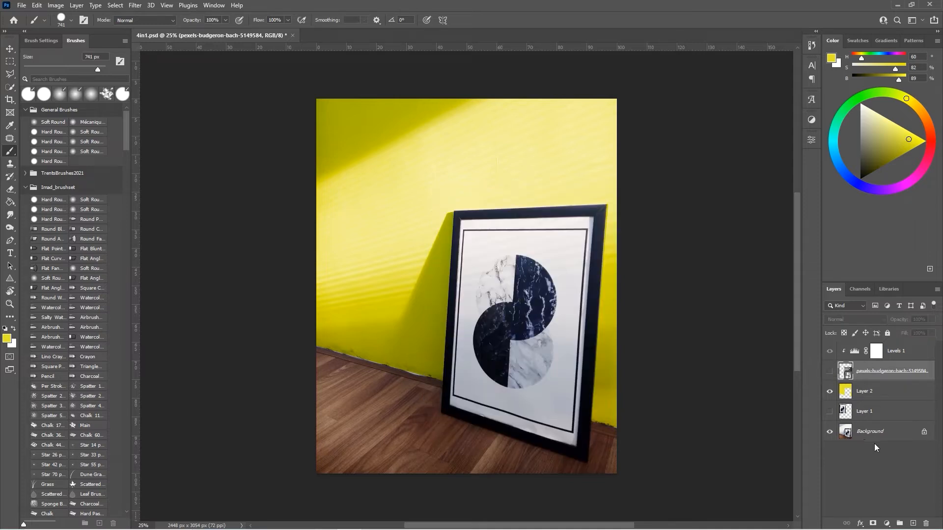
pyautogui.click(844, 430)
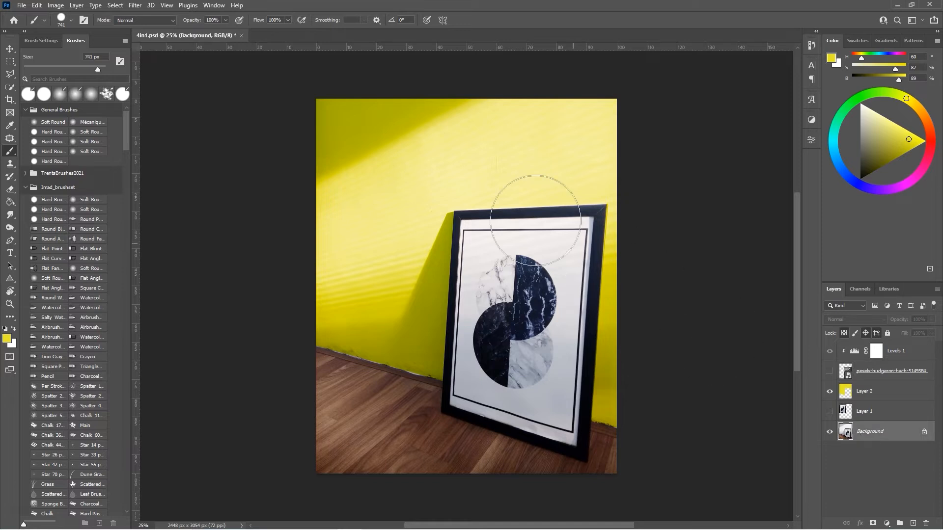
pyautogui.click(10, 75)
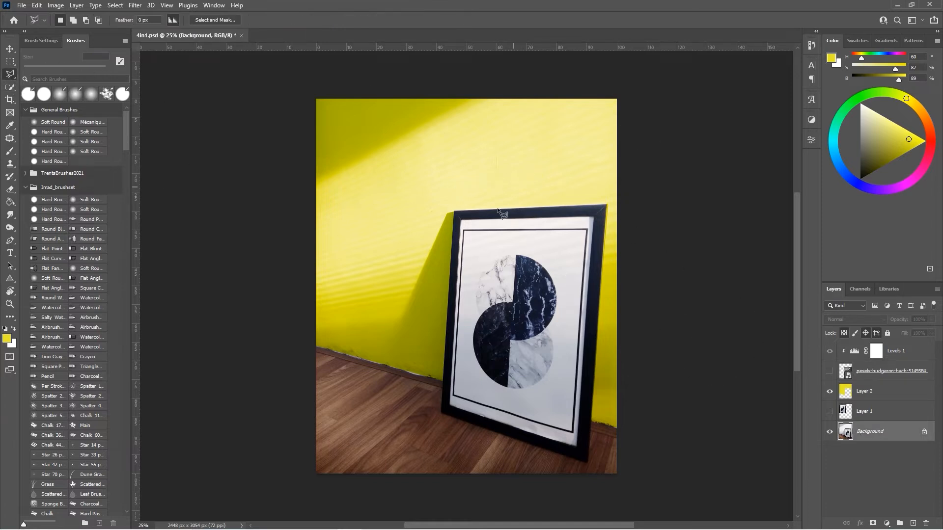
pyautogui.click(464, 231)
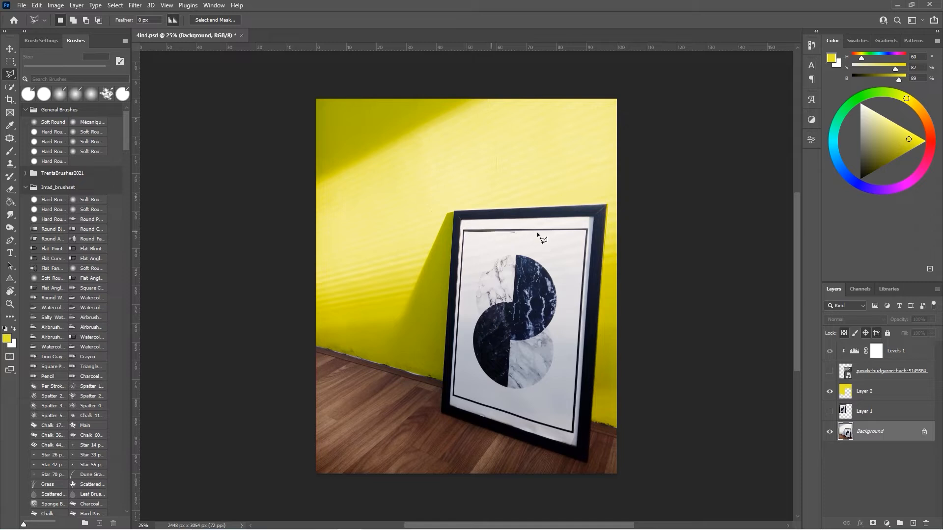
pyautogui.click(586, 231)
pyautogui.click(572, 432)
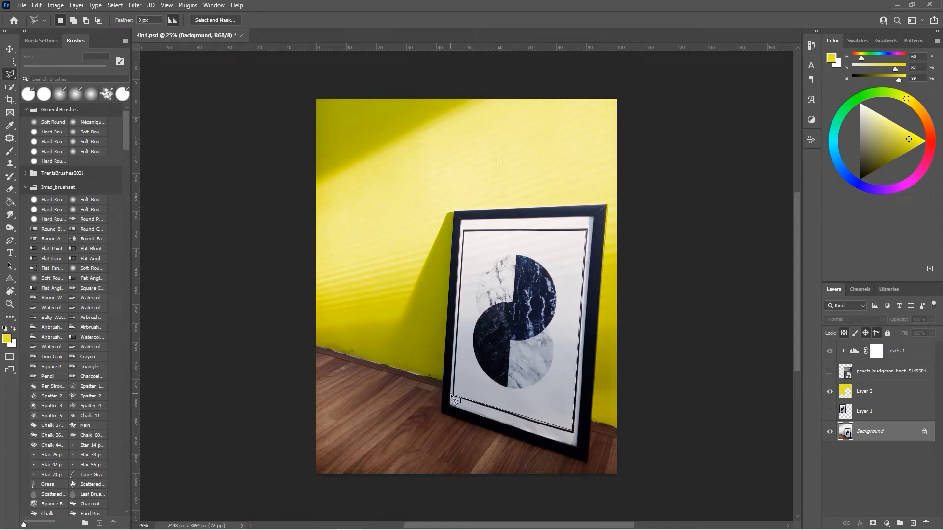
pyautogui.click(455, 396)
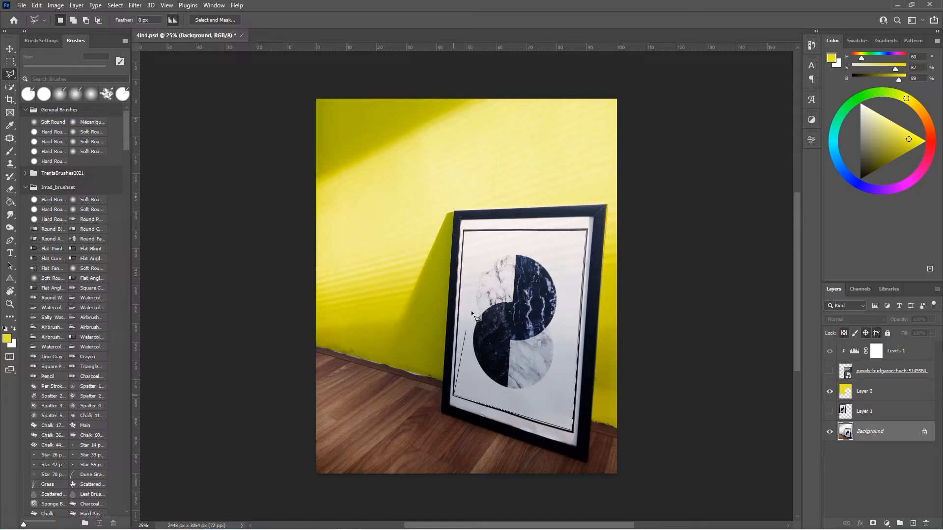
pyautogui.click(465, 233)
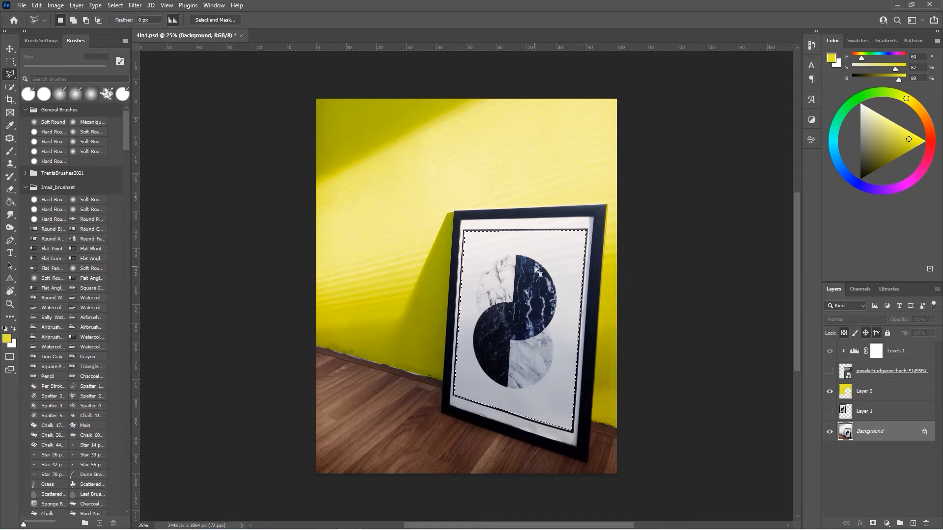
# Step: Show and select the photo layer, then add a layer mask from the mat selection
pyautogui.click(830, 372)
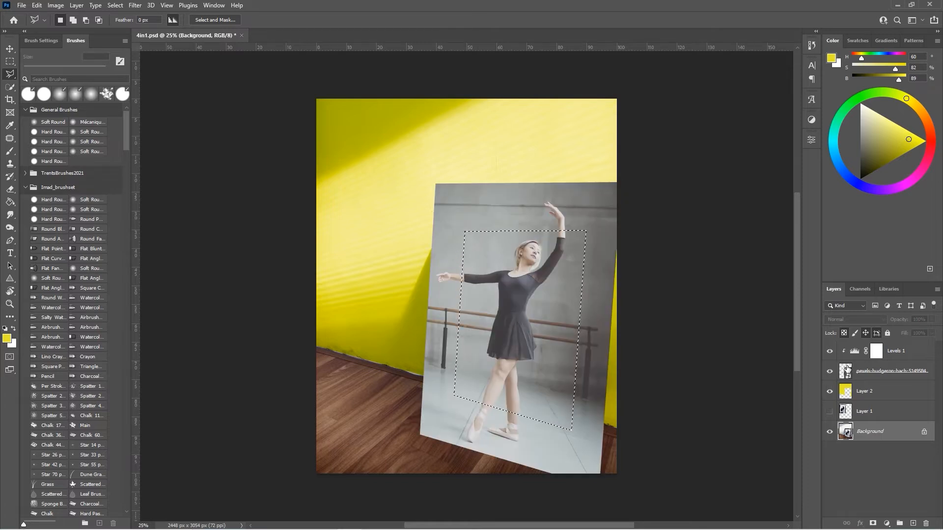
pyautogui.click(846, 369)
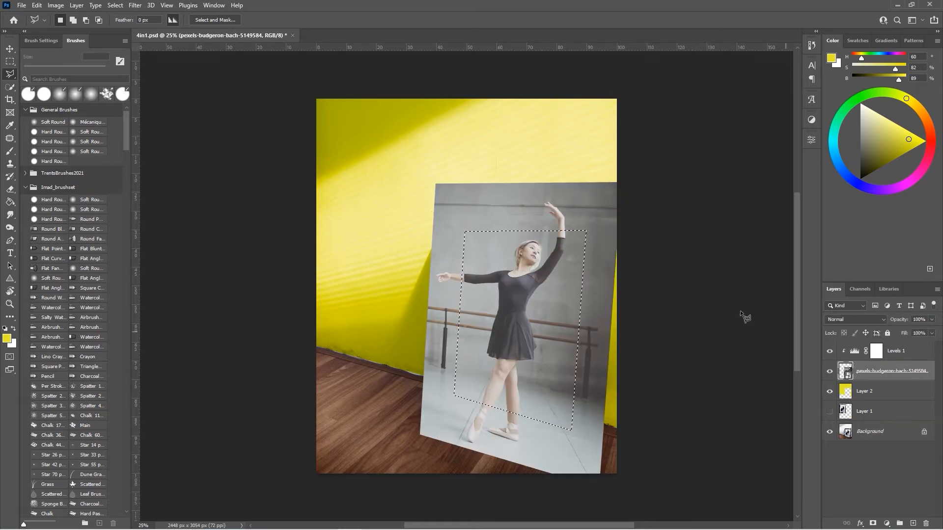
pyautogui.click(874, 524)
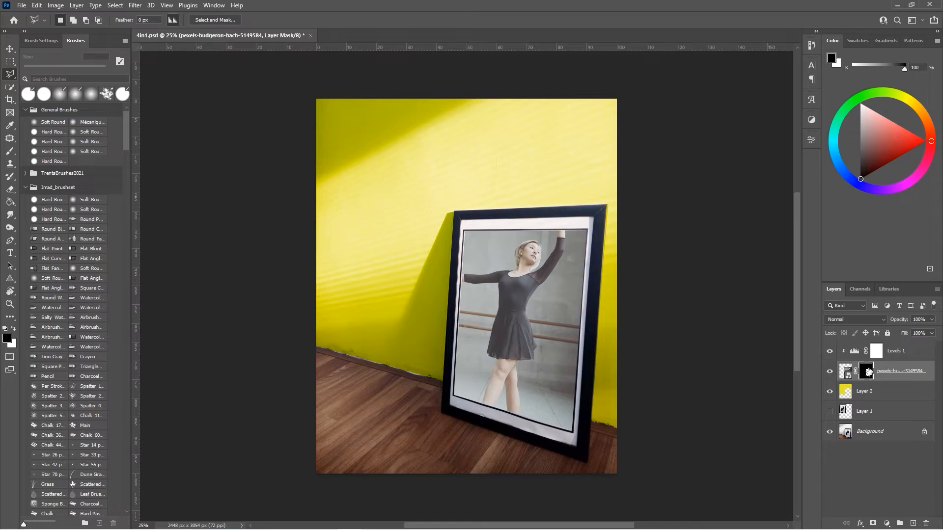
# Step: Paint white on the photo's layer mask to reveal the dancer's foot extending past the frame's lower edge
pyautogui.click(12, 149)
pyautogui.press('x')
pyautogui.moveTo(511, 397)
pyautogui.mouseDown()
pyautogui.moveTo(488, 407)
pyautogui.moveTo(469, 383)
pyautogui.moveTo(450, 381)
pyautogui.moveTo(475, 369)
pyautogui.mouseUp()
pyautogui.scroll(5, 488, 407)
pyautogui.moveTo(481, 369)
pyautogui.mouseDown()
pyautogui.moveTo(449, 437)
pyautogui.moveTo(484, 372)
pyautogui.moveTo(441, 457)
pyautogui.moveTo(460, 462)
pyautogui.moveTo(471, 417)
pyautogui.moveTo(498, 377)
pyautogui.moveTo(462, 448)
pyautogui.moveTo(438, 445)
pyautogui.moveTo(482, 365)
pyautogui.moveTo(436, 459)
pyautogui.moveTo(457, 473)
pyautogui.moveTo(472, 423)
pyautogui.mouseUp()
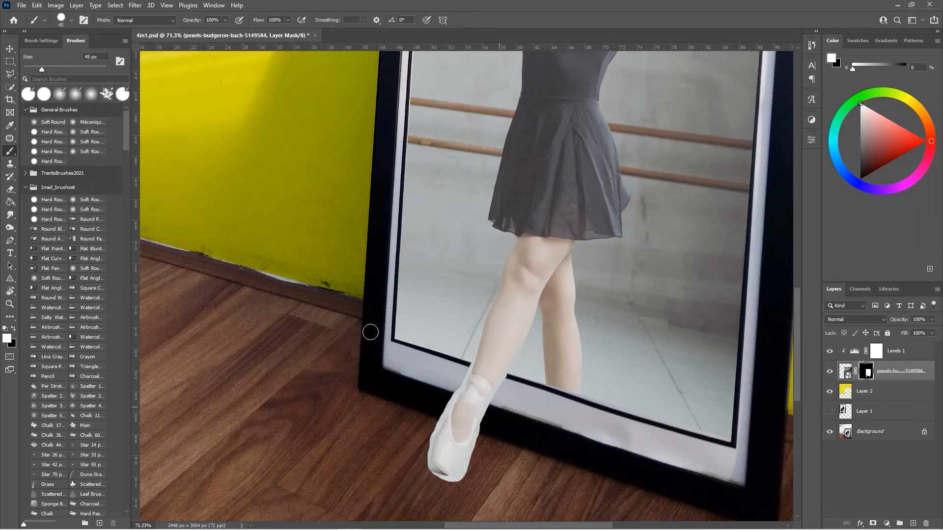
# Step: Trace a pen path around the pointe shoe and convert it to a selection with a 2-pixel feather
pyautogui.click(12, 242)
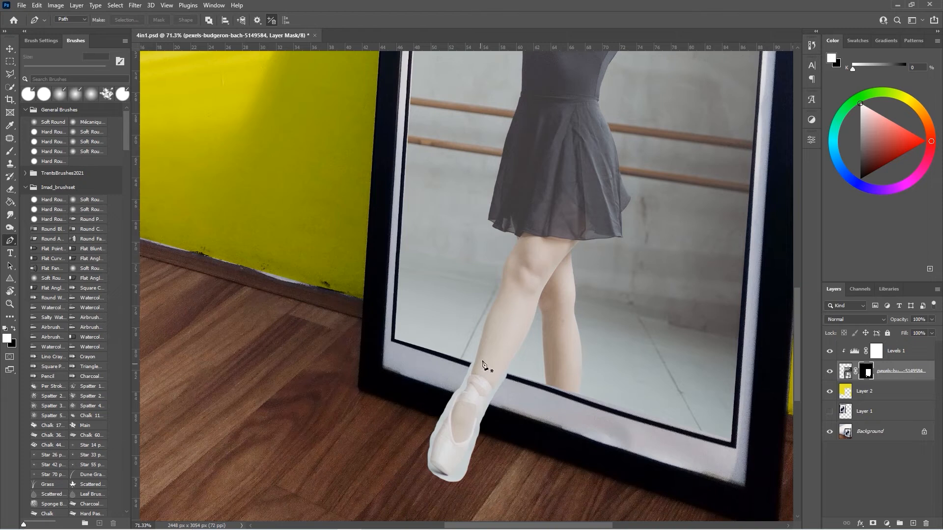
pyautogui.scroll(5, 480, 365)
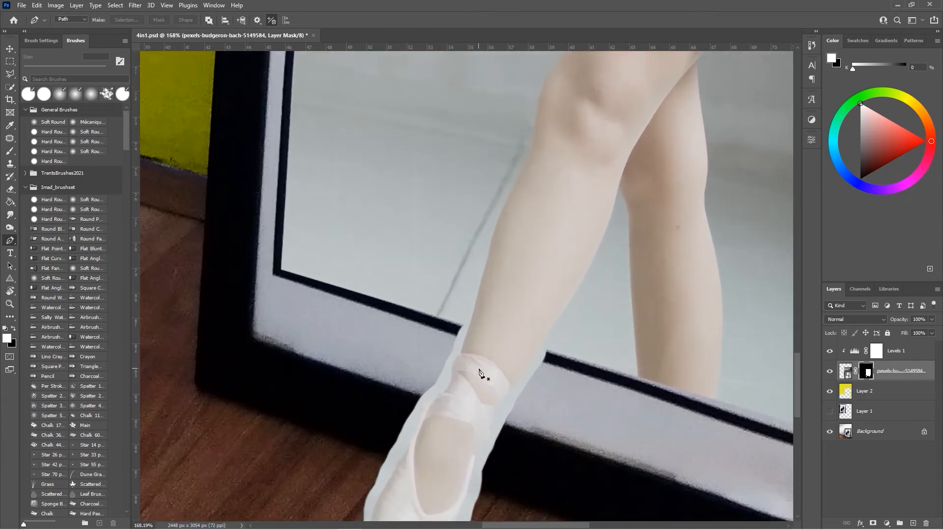
pyautogui.click(474, 249)
pyautogui.click(462, 291)
pyautogui.moveTo(452, 316)
pyautogui.mouseDown()
pyautogui.moveTo(456, 338)
pyautogui.moveTo(452, 316)
pyautogui.mouseUp()
pyautogui.moveTo(427, 340)
pyautogui.mouseDown()
pyautogui.moveTo(407, 349)
pyautogui.moveTo(427, 341)
pyautogui.mouseUp()
pyautogui.click(395, 408)
pyautogui.scroll(-2, 391, 408)
pyautogui.moveTo(366, 439)
pyautogui.mouseDown()
pyautogui.moveTo(371, 460)
pyautogui.moveTo(405, 482)
pyautogui.moveTo(366, 440)
pyautogui.mouseUp()
pyautogui.click(407, 472)
pyautogui.click(458, 395)
pyautogui.moveTo(476, 337)
pyautogui.mouseDown()
pyautogui.moveTo(480, 325)
pyautogui.moveTo(475, 336)
pyautogui.mouseUp()
pyautogui.moveTo(500, 284)
pyautogui.mouseDown()
pyautogui.moveTo(510, 251)
pyautogui.moveTo(499, 283)
pyautogui.mouseUp()
pyautogui.moveTo(541, 226)
pyautogui.mouseDown()
pyautogui.moveTo(549, 212)
pyautogui.moveTo(542, 227)
pyautogui.mouseUp()
pyautogui.click(474, 193)
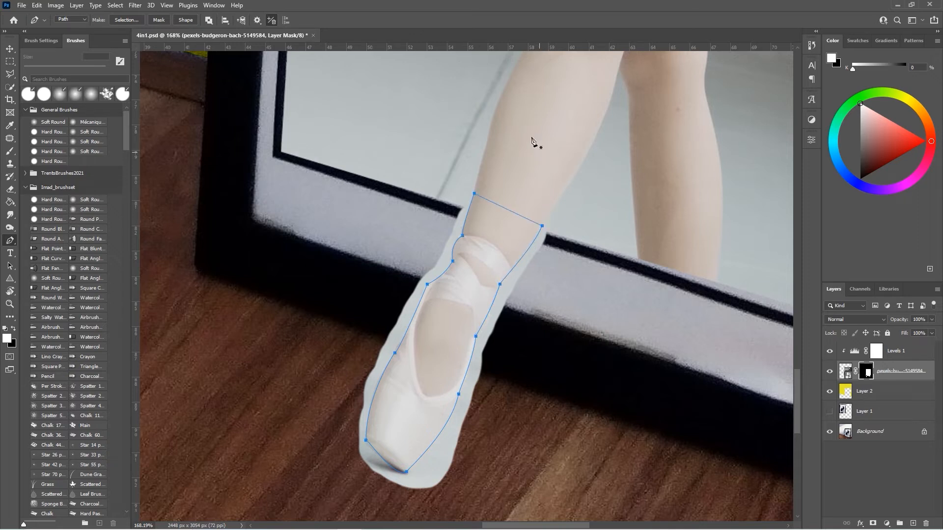
pyautogui.click(126, 21)
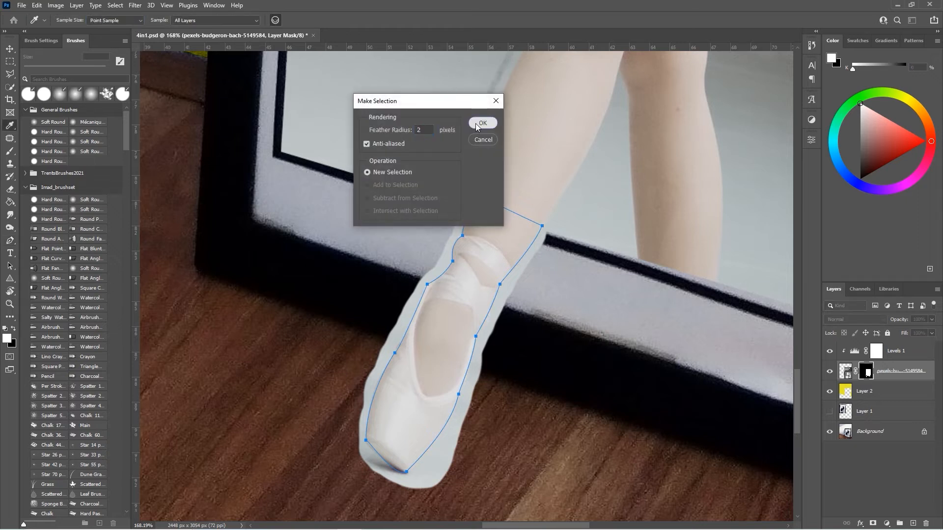
pyautogui.click(483, 123)
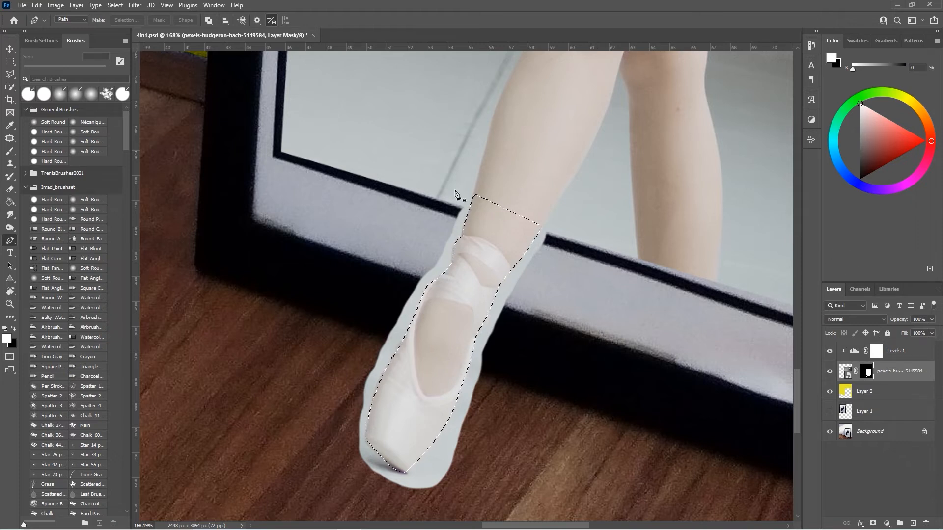
# Step: Invert the selection and paint black on the mask to remove the leftover photo edge around the shoe
pyautogui.click(121, 8)
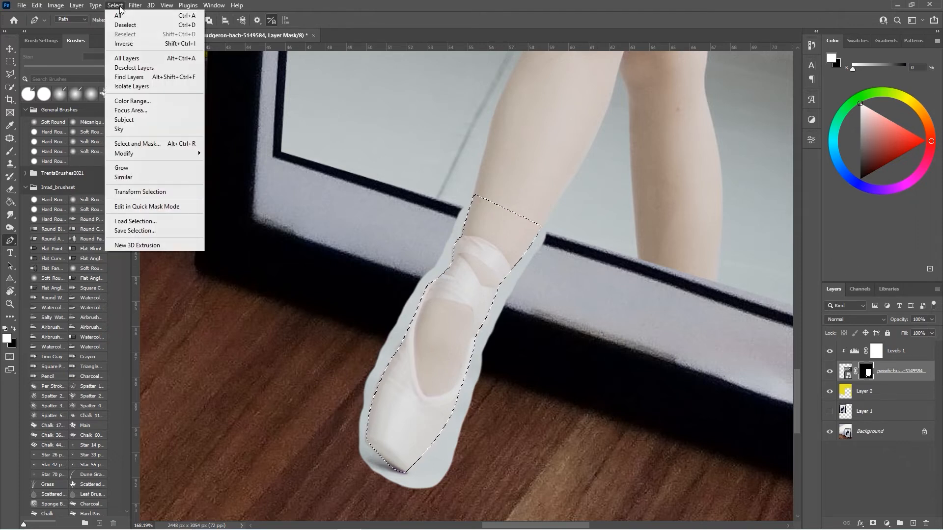
pyautogui.click(124, 44)
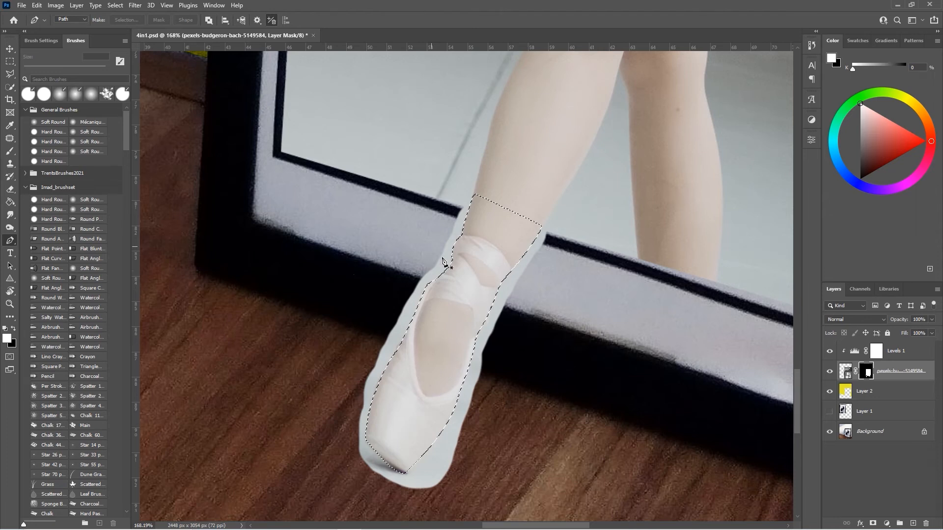
pyautogui.click(8, 151)
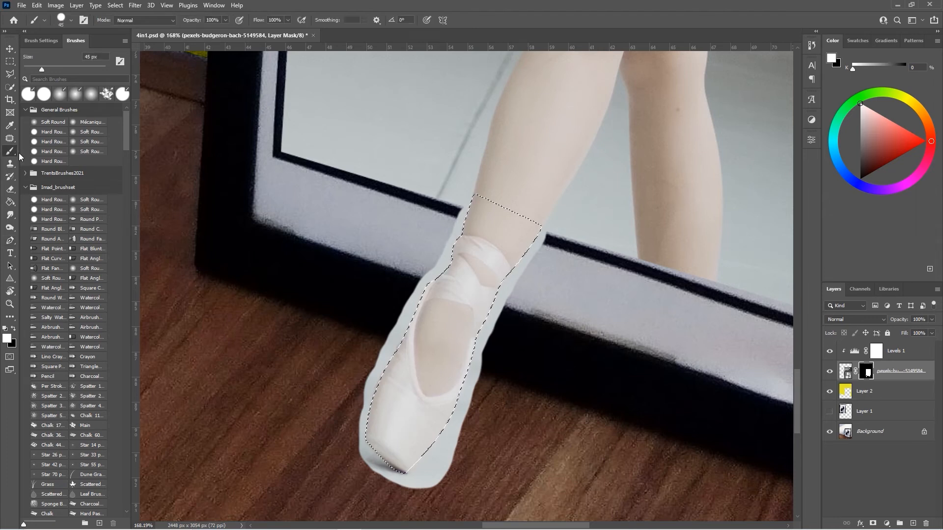
pyautogui.press('x')
pyautogui.moveTo(416, 221)
pyautogui.mouseDown()
pyautogui.moveTo(460, 228)
pyautogui.moveTo(376, 344)
pyautogui.moveTo(353, 429)
pyautogui.moveTo(397, 476)
pyautogui.moveTo(445, 439)
pyautogui.moveTo(441, 471)
pyautogui.moveTo(424, 484)
pyautogui.moveTo(461, 424)
pyautogui.moveTo(484, 329)
pyautogui.moveTo(527, 259)
pyautogui.mouseUp()
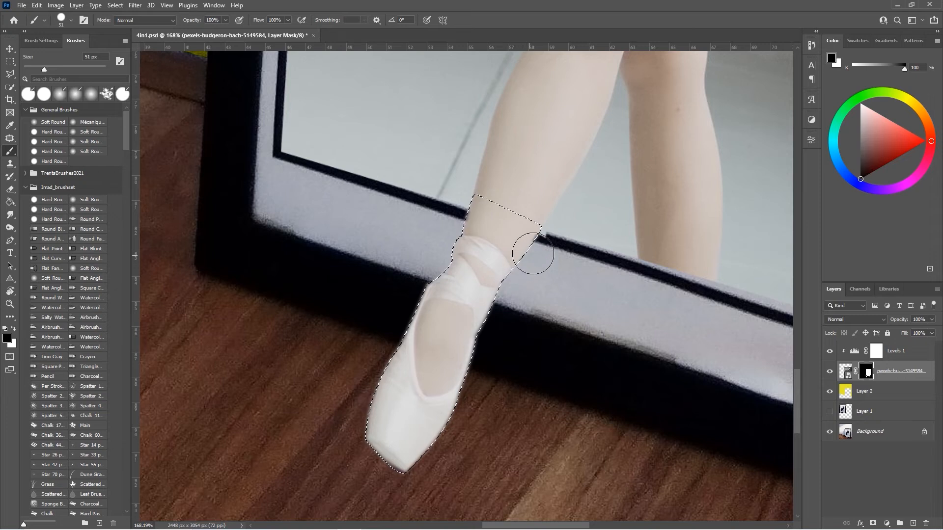
pyautogui.scroll(-5, 511, 291)
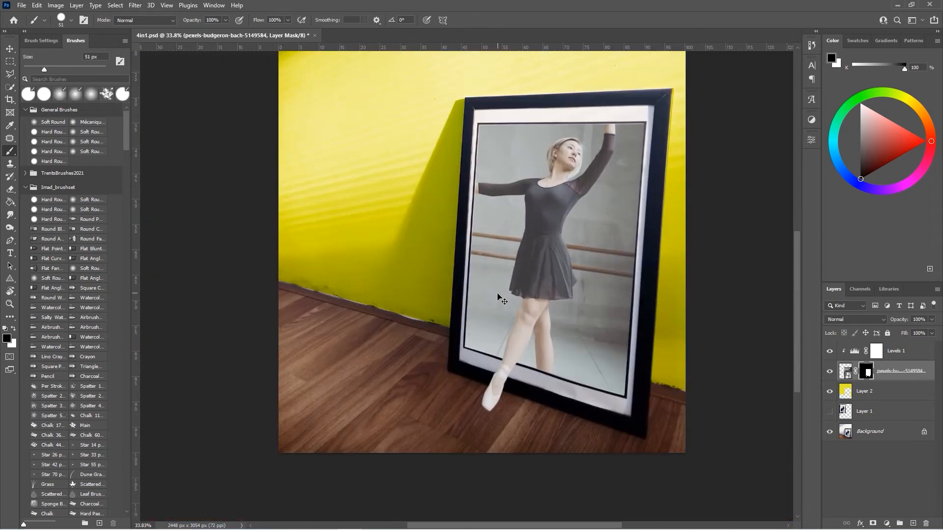
pyautogui.scroll(2, 497, 294)
pyautogui.hscroll(-2, 497, 293)
pyautogui.scroll(-3, 497, 294)
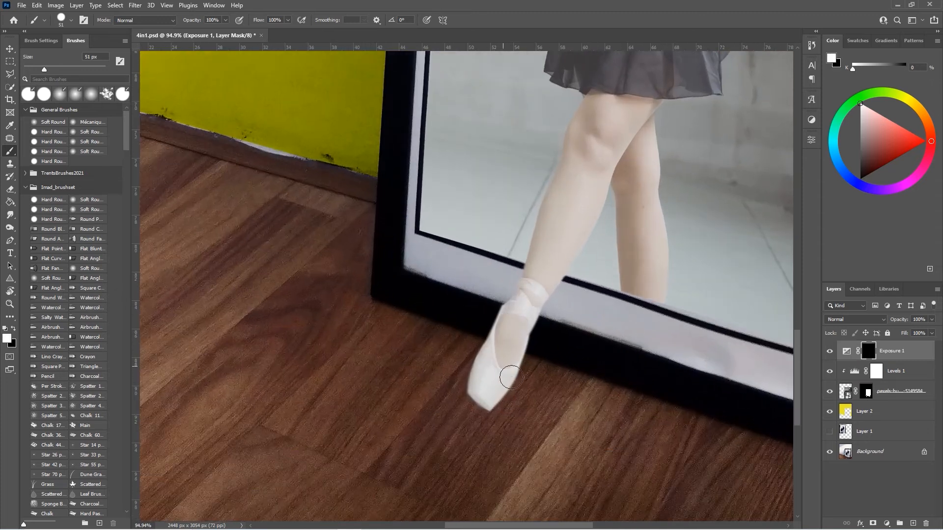
pyautogui.keyDown('alt'); pyautogui.rightClick(549, 337); pyautogui.keyUp('alt')
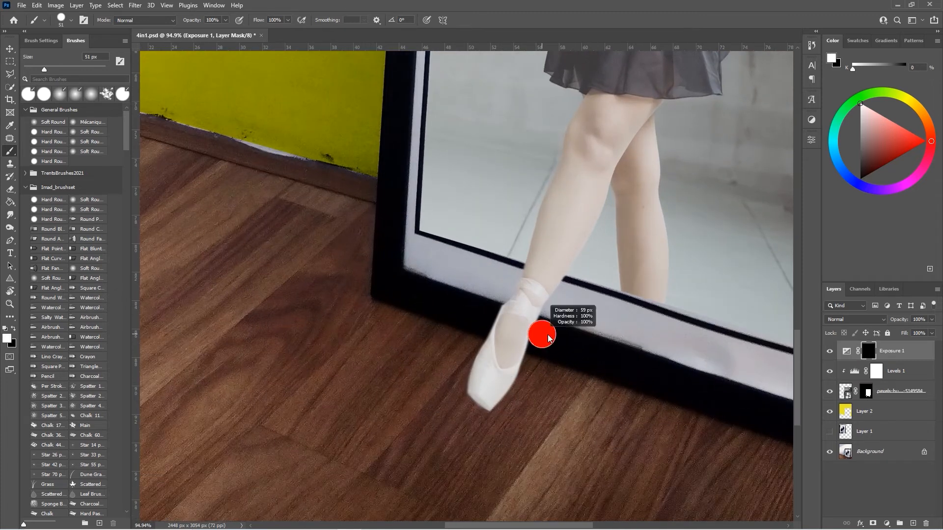
pyautogui.scroll(2, 555, 305)
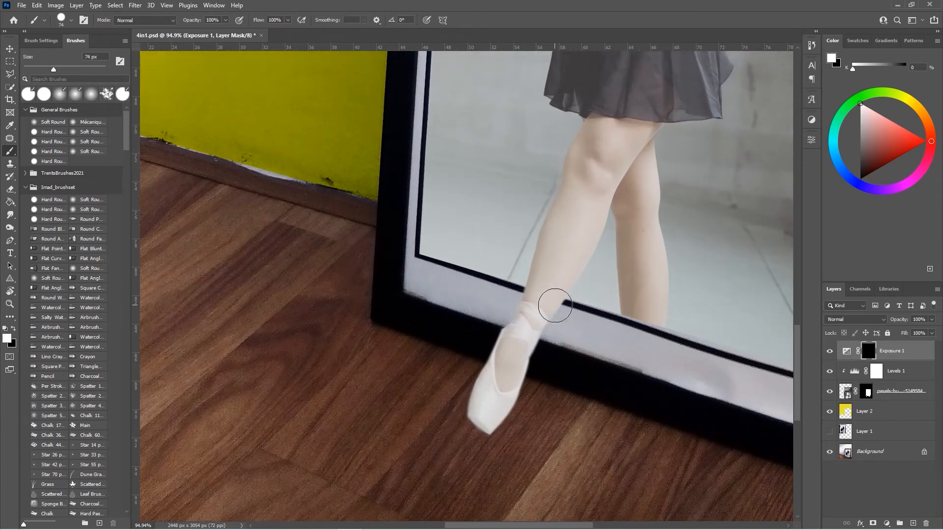
pyautogui.scroll(1, 555, 305)
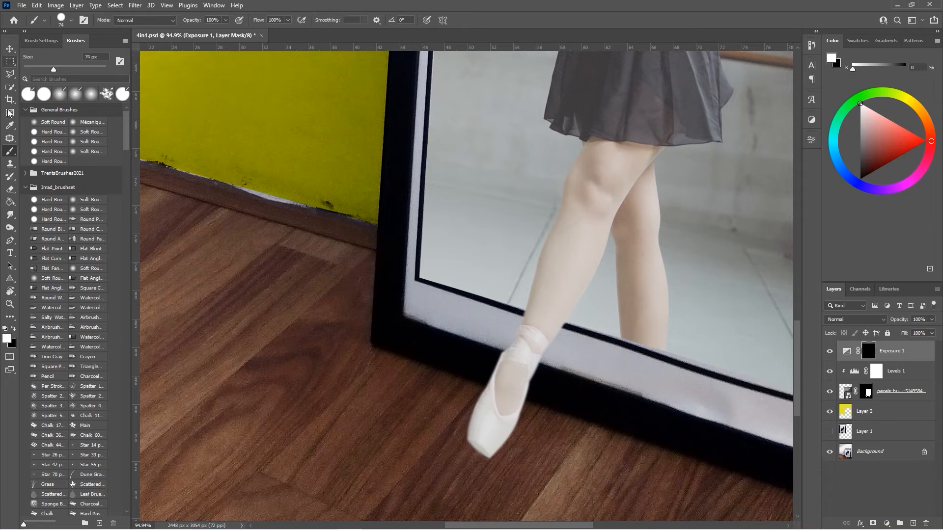
# Step: Trace a pen path around the lower leg and shoe and convert it to a selection with a 1-pixel feather
pyautogui.click(9, 240)
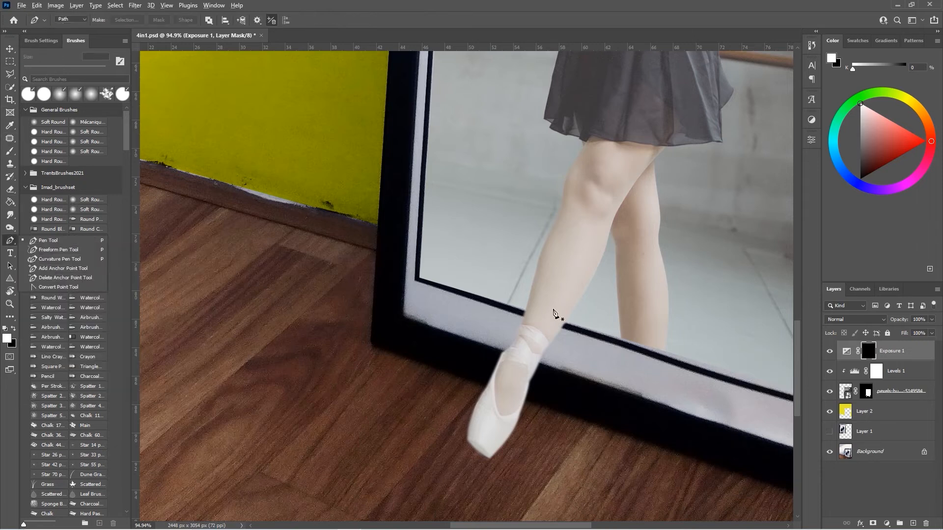
pyautogui.scroll(5, 555, 312)
pyautogui.scroll(-2, 512, 265)
pyautogui.scroll(-5, 491, 282)
pyautogui.scroll(3, 489, 279)
pyautogui.click(545, 203)
pyautogui.moveTo(498, 353); pyautogui.dragTo(490, 390)
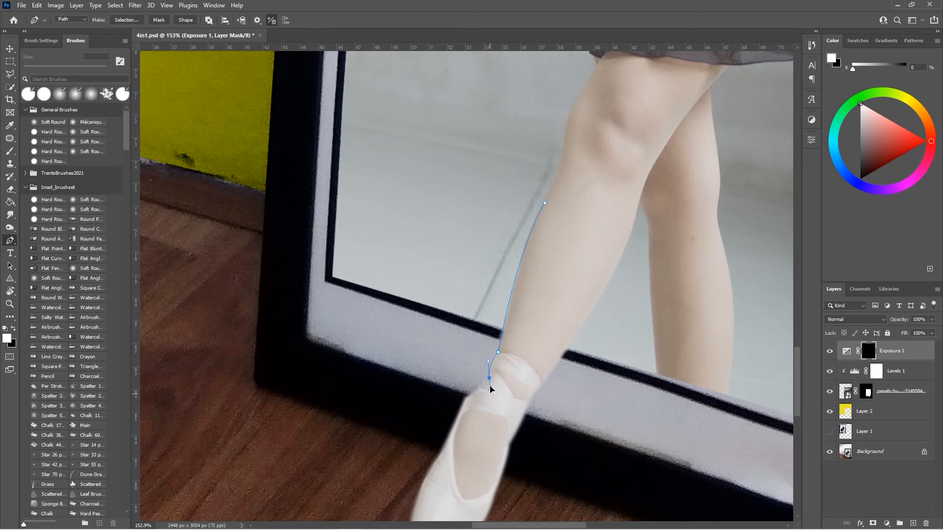
pyautogui.click(466, 401)
pyautogui.scroll(-3, 465, 400)
pyautogui.moveTo(442, 366); pyautogui.dragTo(431, 400)
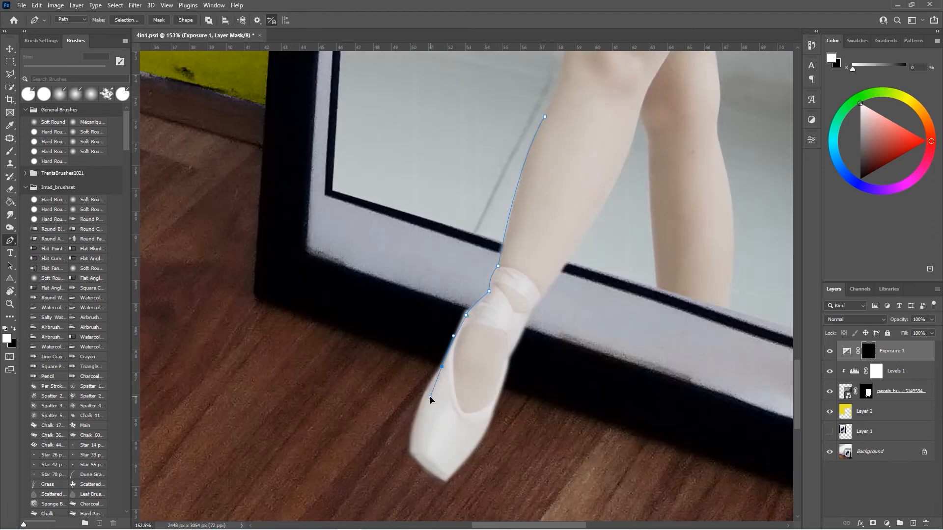
pyautogui.moveTo(410, 450); pyautogui.dragTo(473, 497)
pyautogui.click(445, 482)
pyautogui.click(495, 406)
pyautogui.moveTo(508, 371); pyautogui.dragTo(510, 347)
pyautogui.keyDown('alt'); pyautogui.click(529, 310); pyautogui.keyUp('alt')
pyautogui.moveTo(629, 148); pyautogui.dragTo(656, 67)
pyautogui.keyDown('alt'); pyautogui.click(628, 147); pyautogui.keyUp('alt')
pyautogui.moveTo(545, 116); pyautogui.dragTo(517, 128)
pyautogui.hscroll(2, 518, 128)
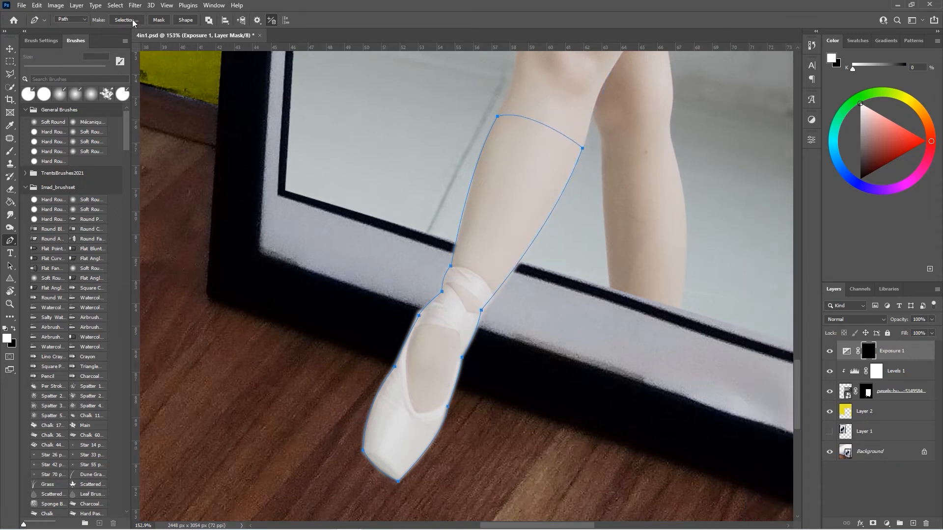
pyautogui.click(125, 20)
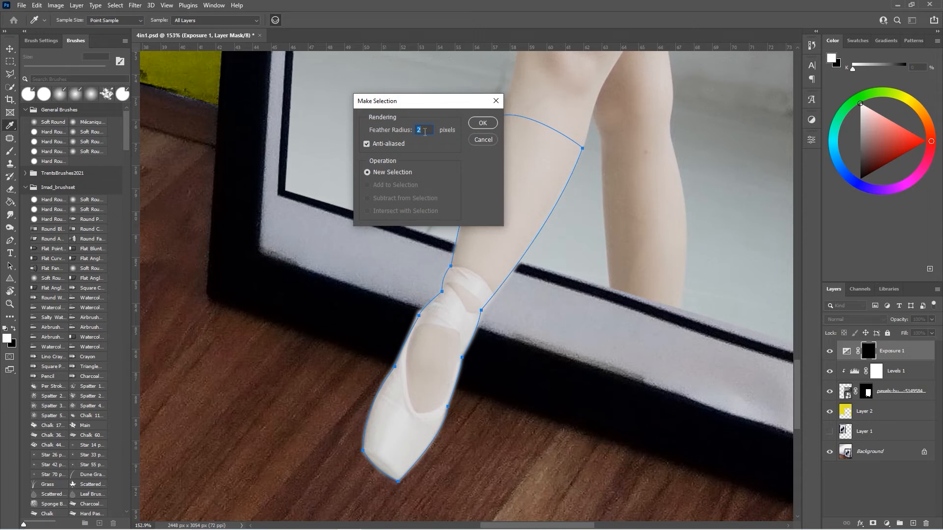
pyautogui.write('1')
pyautogui.click(475, 124)
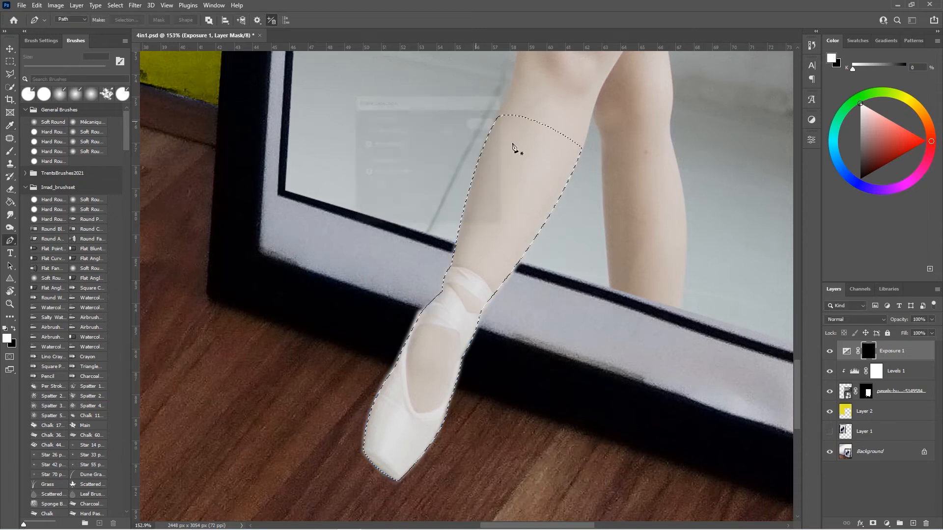
# Step: Add a new empty layer above Levels 1 and sample a dark tone near the dancer's skirt hem
pyautogui.scroll(-3, 546, 218)
pyautogui.scroll(2, 544, 217)
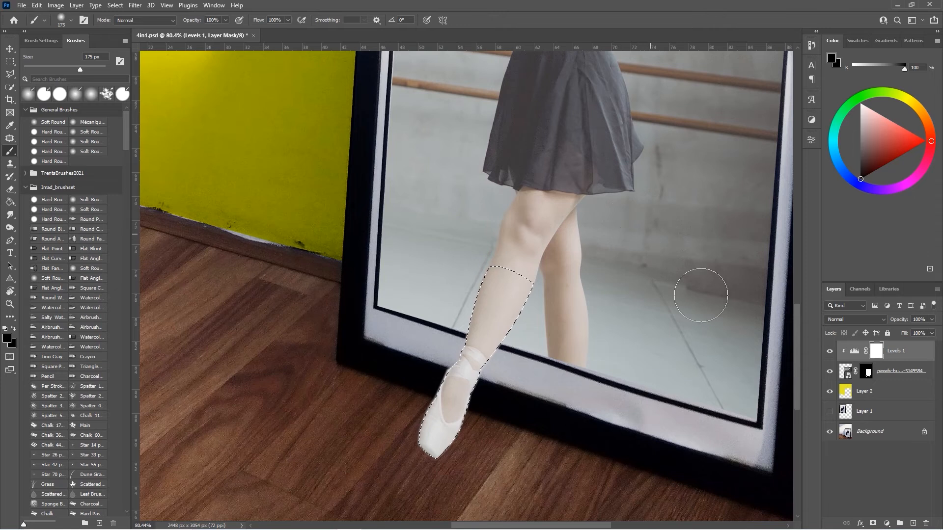
pyautogui.click(913, 524)
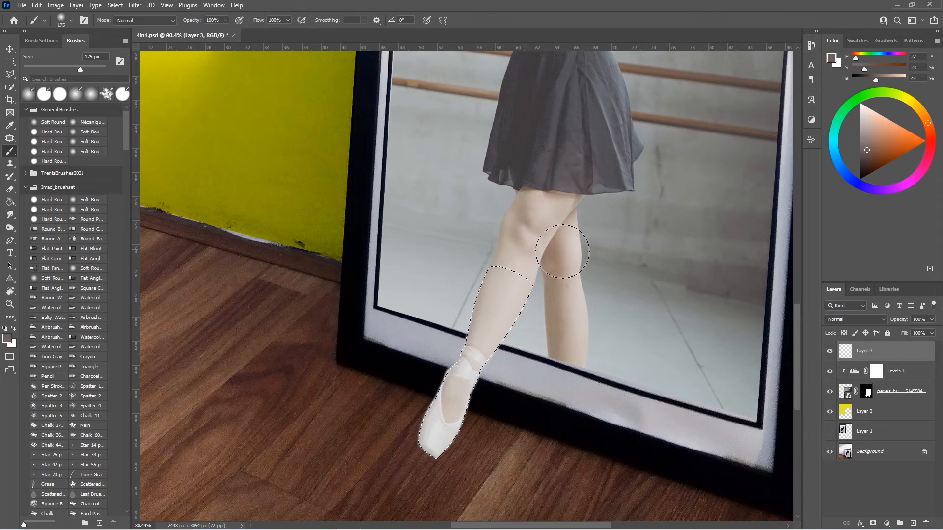
pyautogui.keyDown('alt'); pyautogui.click(527, 184); pyautogui.keyUp('alt')
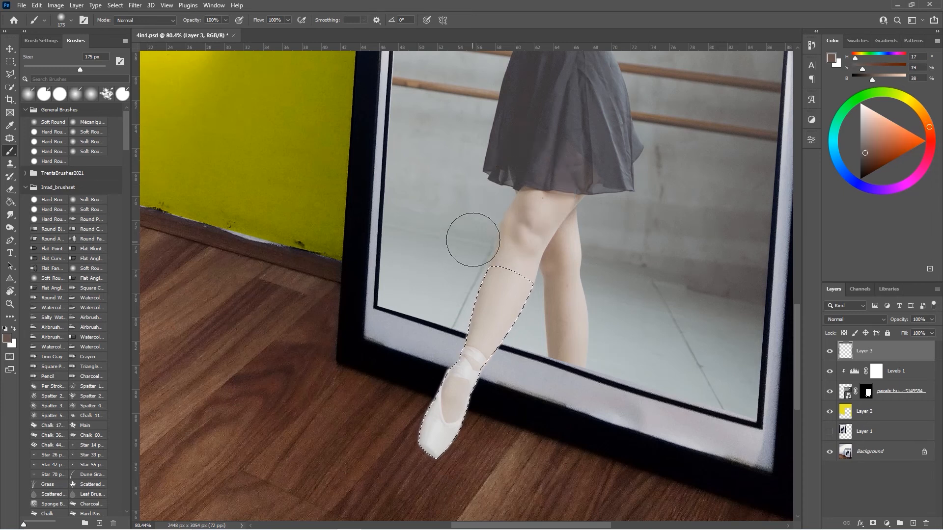
pyautogui.scroll(1, 388, 272)
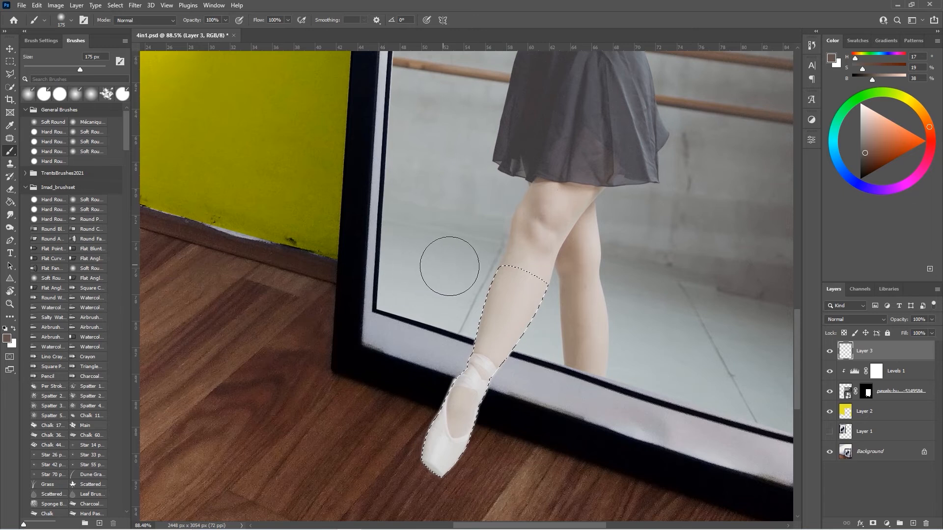
pyautogui.moveTo(421, 372)
pyautogui.mouseDown()
pyautogui.moveTo(409, 372)
pyautogui.moveTo(423, 416)
pyautogui.moveTo(395, 470)
pyautogui.mouseUp()
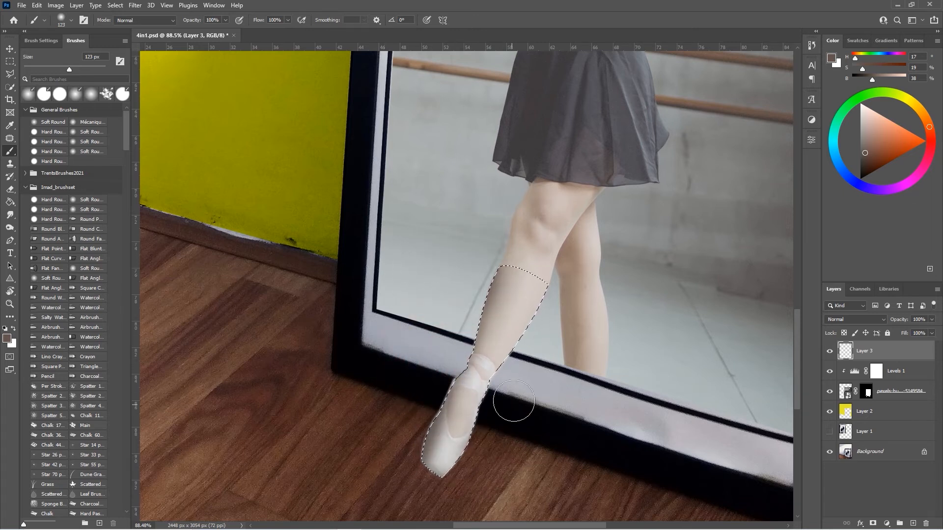
# Step: Add a layer mask to the new layer and paint along the leg with a brush at 26% opacity
pyautogui.click(10, 189)
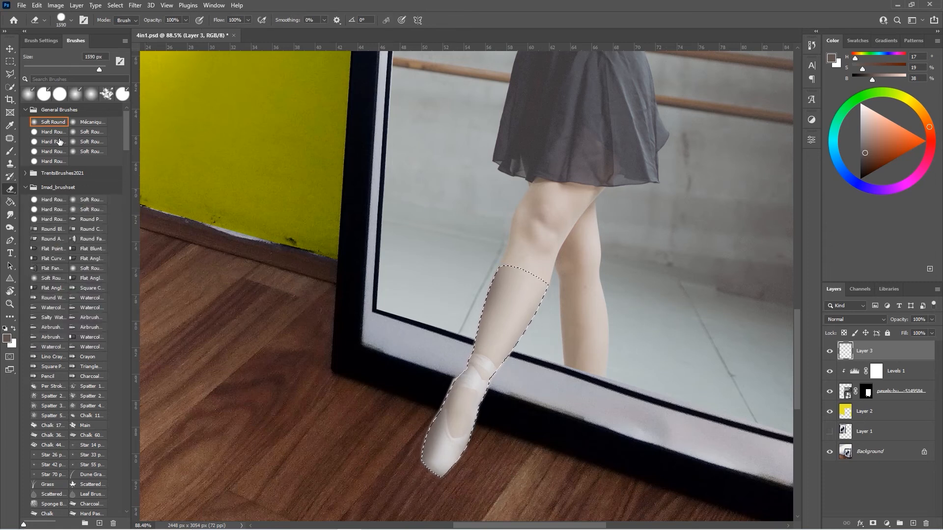
pyautogui.click(873, 524)
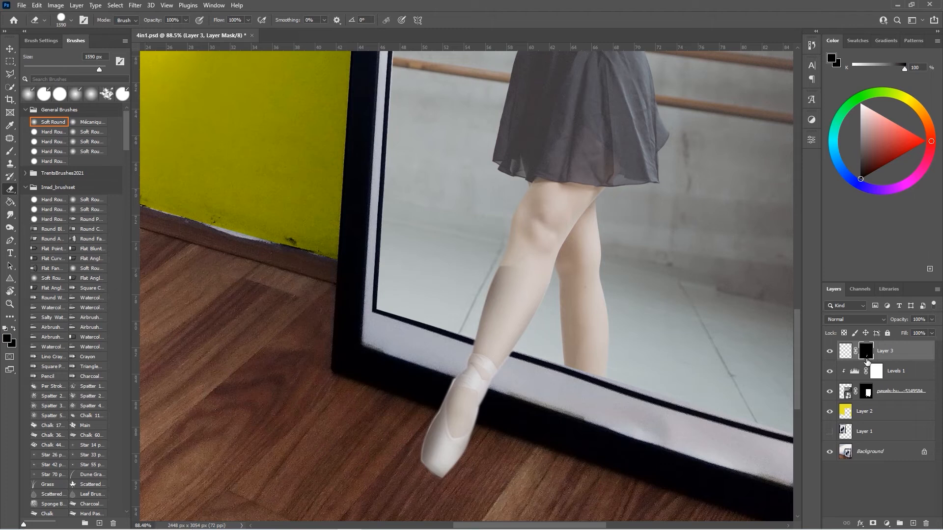
pyautogui.press('b')
pyautogui.click(225, 20)
pyautogui.moveTo(225, 32); pyautogui.dragTo(205, 33)
pyautogui.moveTo(528, 266); pyautogui.dragTo(444, 450)
pyautogui.moveTo(443, 451); pyautogui.dragTo(420, 453)
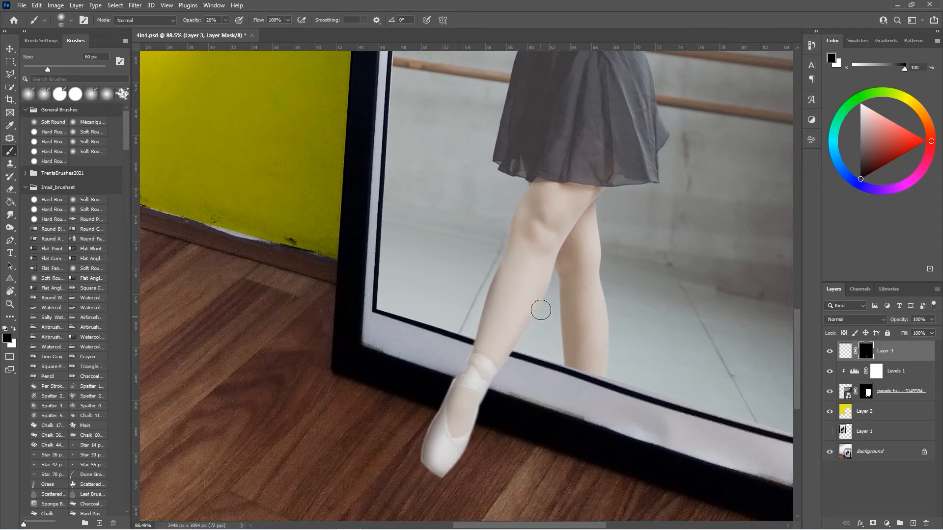
# Step: Add an Exposure adjustment set to +0.89 on top and invert its mask to black
pyautogui.click(913, 524)
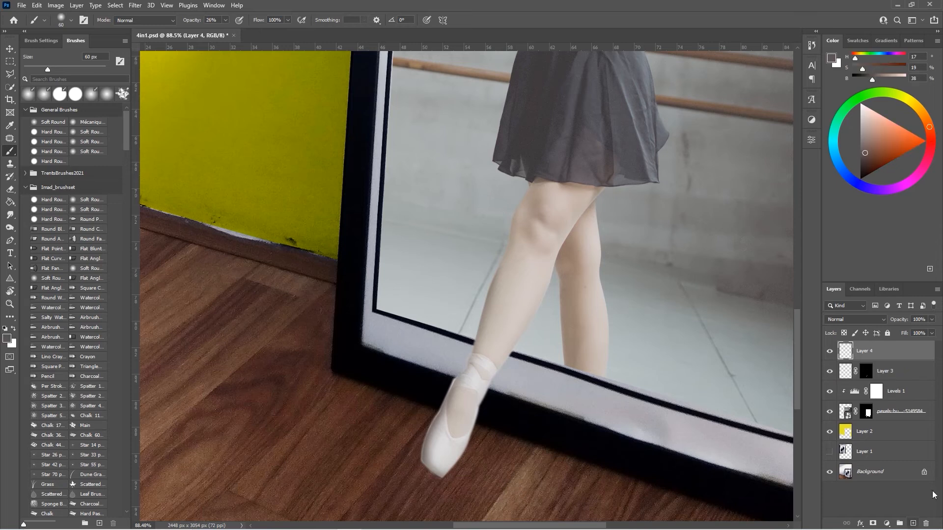
pyautogui.click(925, 523)
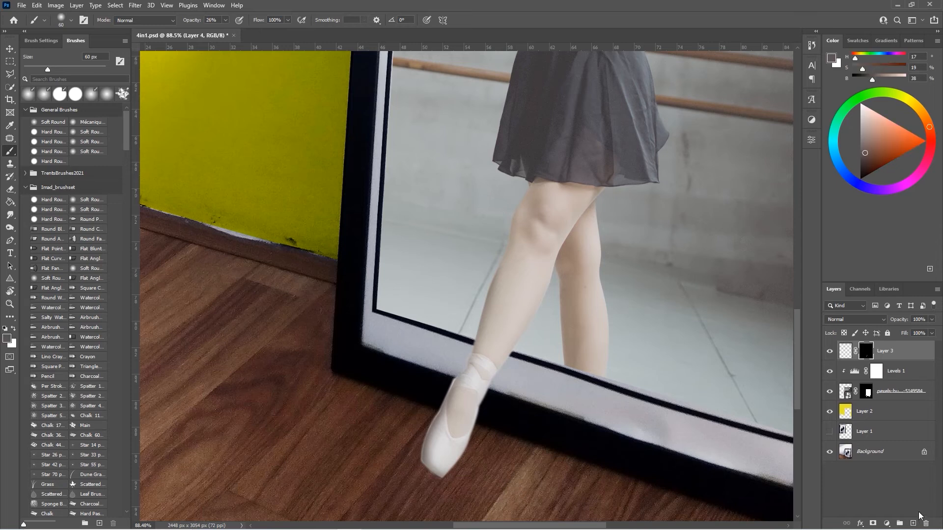
pyautogui.click(812, 118)
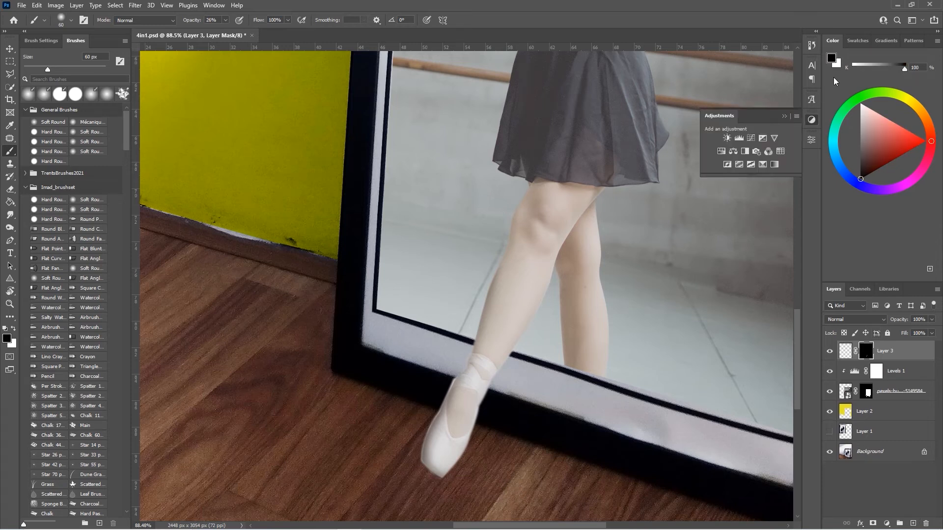
pyautogui.click(762, 139)
pyautogui.moveTo(724, 192); pyautogui.dragTo(735, 193)
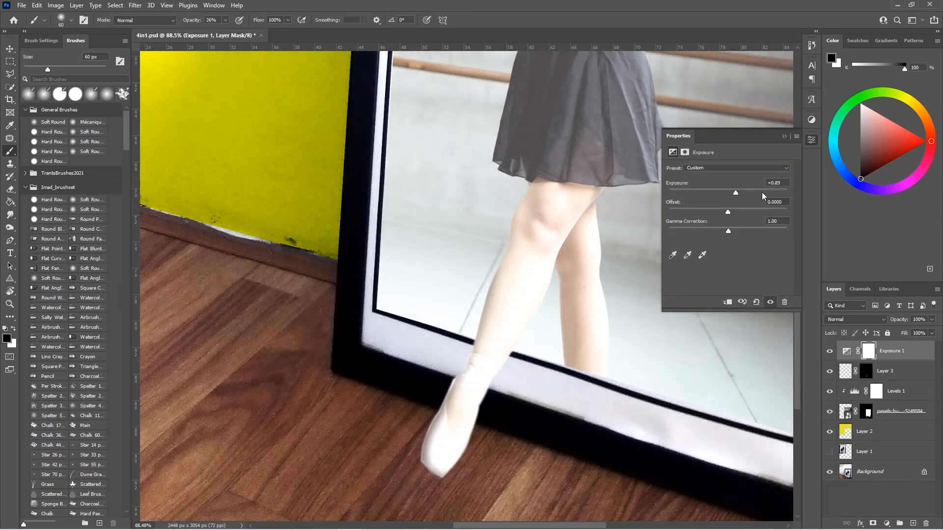
pyautogui.click(784, 136)
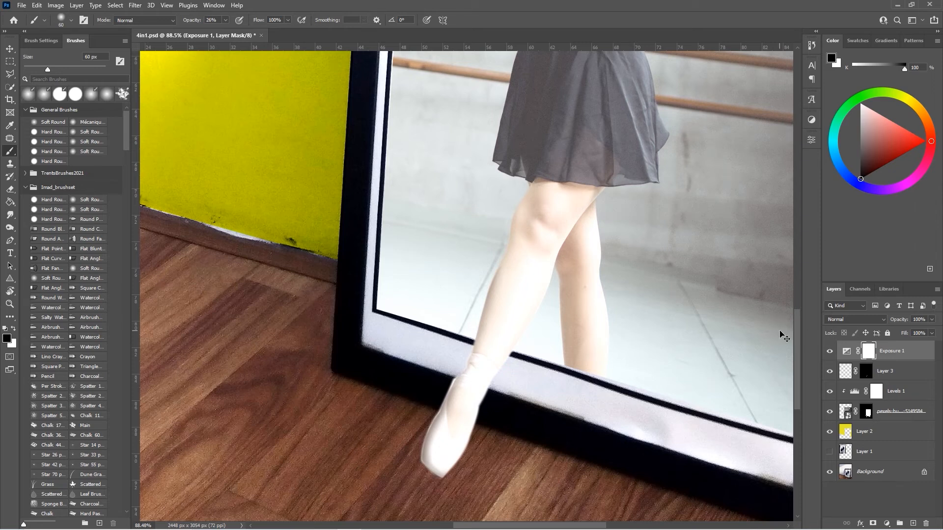
pyautogui.hotkey('ctrl', 'i')
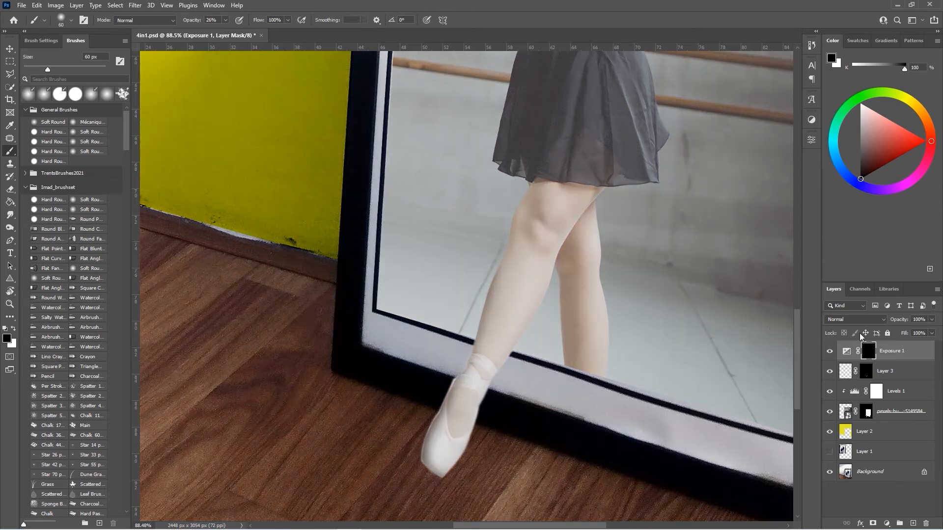
# Step: Paint white on the Exposure mask along the lit side of the leg and shoe at 100% brush opacity
pyautogui.press('[')
pyautogui.press('x')
pyautogui.click(225, 21)
pyautogui.press('0')
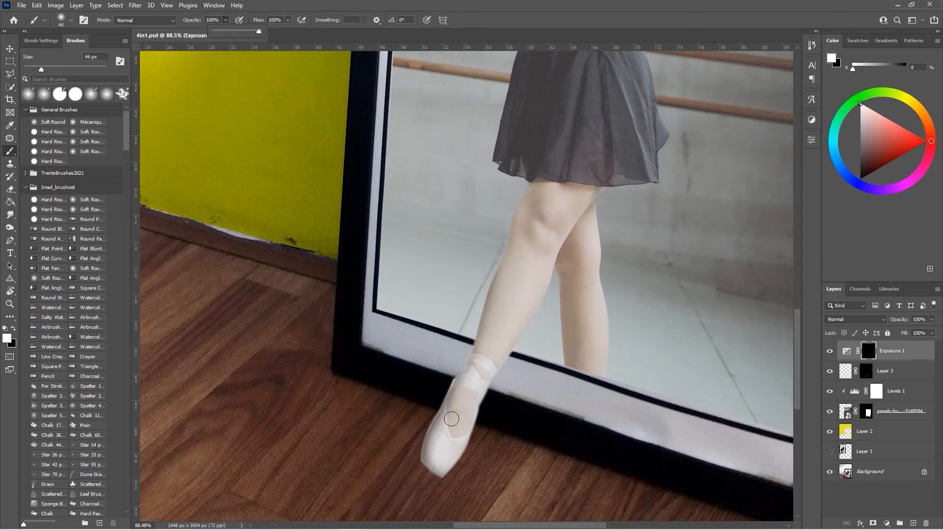
pyautogui.moveTo(438, 453); pyautogui.dragTo(521, 265)
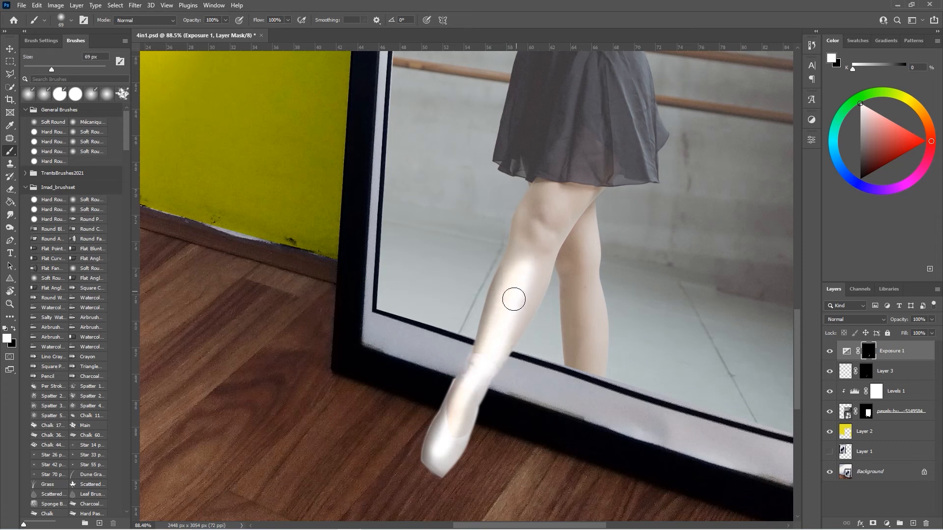
pyautogui.moveTo(457, 419)
pyautogui.mouseDown()
pyautogui.moveTo(448, 437)
pyautogui.moveTo(518, 287)
pyautogui.mouseUp()
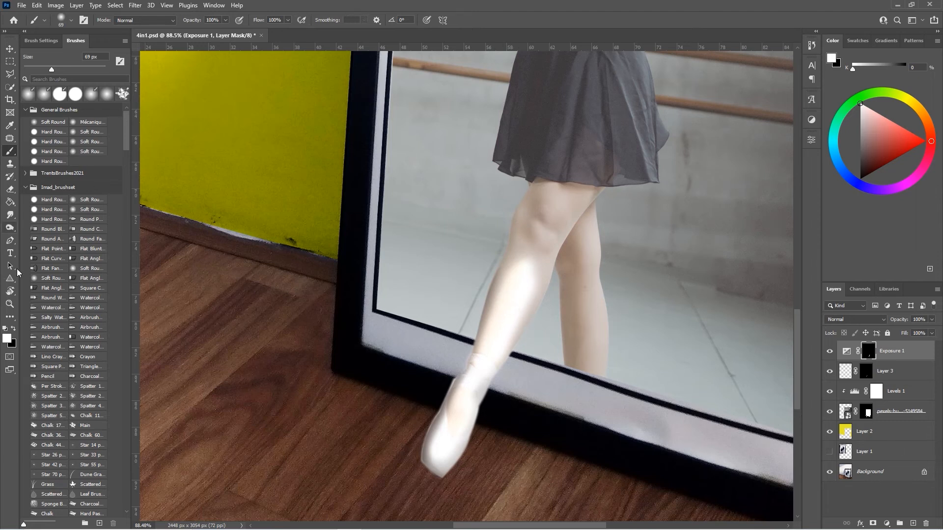
# Step: Paint black on the Exposure mask at about 21% opacity to tone down the brightening on the leg
pyautogui.click(14, 328)
pyautogui.keyDown('alt'); pyautogui.rightClick(543, 275); pyautogui.keyUp('alt')
pyautogui.click(226, 20)
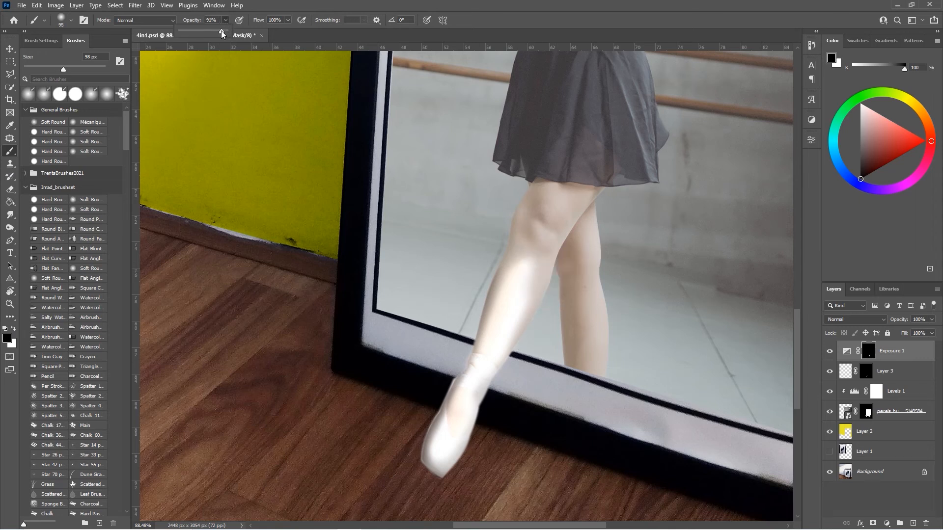
pyautogui.click(288, 22)
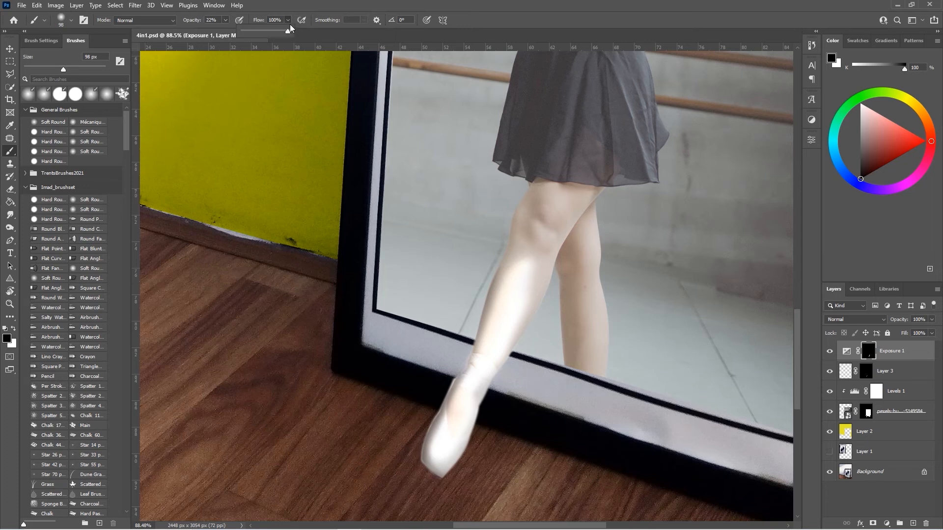
pyautogui.click(223, 23)
pyautogui.moveTo(539, 288); pyautogui.dragTo(549, 281)
pyautogui.moveTo(543, 321)
pyautogui.mouseDown()
pyautogui.moveTo(535, 276)
pyautogui.moveTo(512, 337)
pyautogui.moveTo(499, 256)
pyautogui.moveTo(475, 317)
pyautogui.moveTo(541, 319)
pyautogui.moveTo(493, 390)
pyautogui.moveTo(464, 357)
pyautogui.moveTo(408, 442)
pyautogui.moveTo(431, 425)
pyautogui.moveTo(462, 468)
pyautogui.moveTo(477, 428)
pyautogui.moveTo(514, 407)
pyautogui.moveTo(472, 425)
pyautogui.moveTo(513, 370)
pyautogui.moveTo(496, 348)
pyautogui.mouseUp()
pyautogui.keyDown('alt'); pyautogui.rightClick(484, 338); pyautogui.keyUp('alt')
pyautogui.keyDown('alt'); pyautogui.rightClick(507, 279); pyautogui.keyUp('alt')
pyautogui.keyDown('alt'); pyautogui.rightClick(506, 344); pyautogui.keyUp('alt')
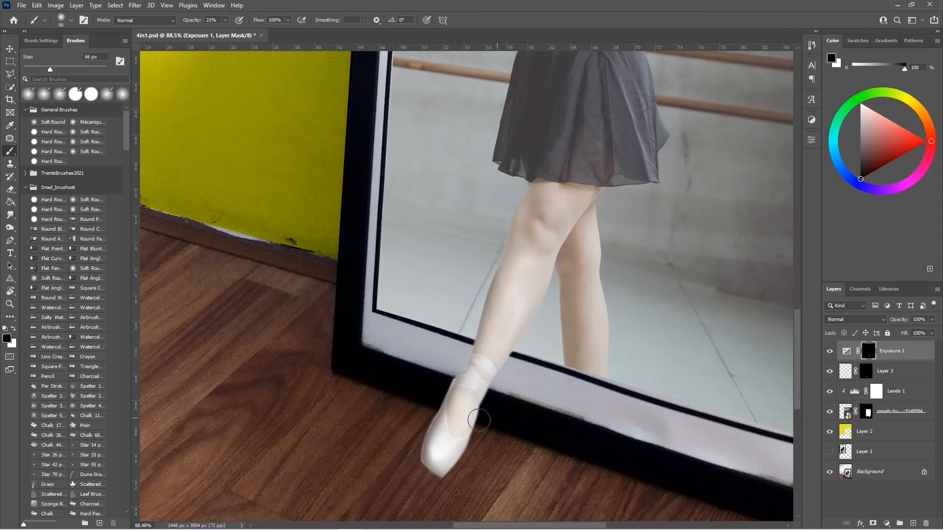
# Step: Create a new empty layer above Layer 3 and sample a dark brown tone from the wooden floor
pyautogui.scroll(-11, 505, 431)
pyautogui.scroll(1, 511, 428)
pyautogui.keyDown('alt'); pyautogui.rightClick(533, 408); pyautogui.keyUp('alt')
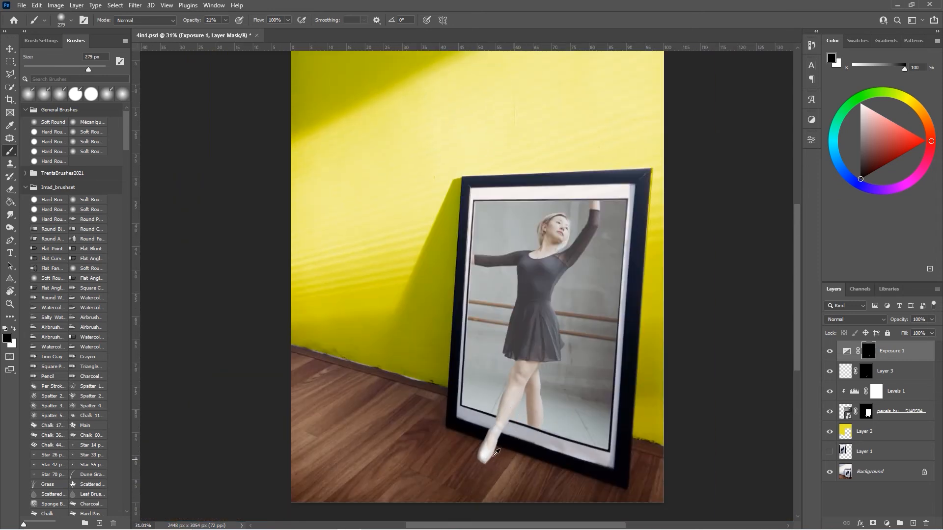
pyautogui.scroll(9, 496, 452)
pyautogui.hotkey('alt', '[')
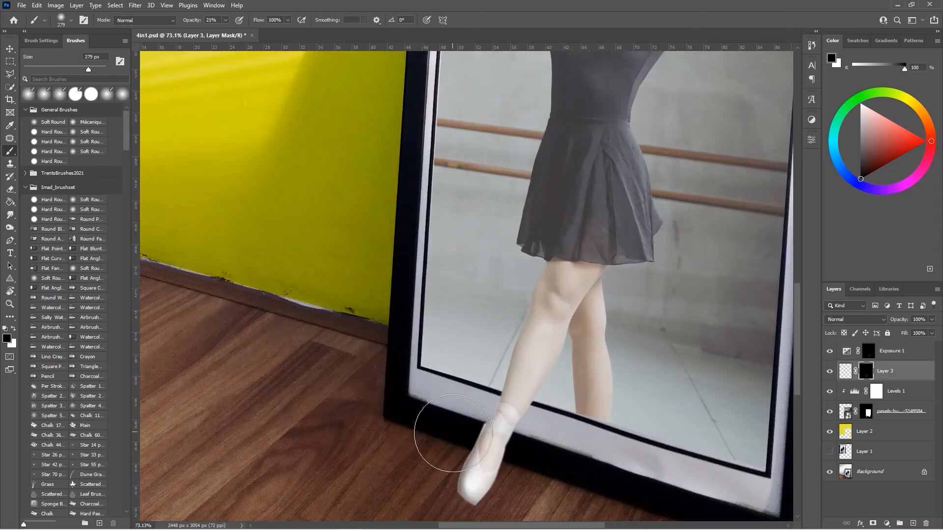
pyautogui.scroll(-4, 453, 433)
pyautogui.scroll(4, 453, 433)
pyautogui.keyDown('alt'); pyautogui.rightClick(504, 434); pyautogui.keyUp('alt')
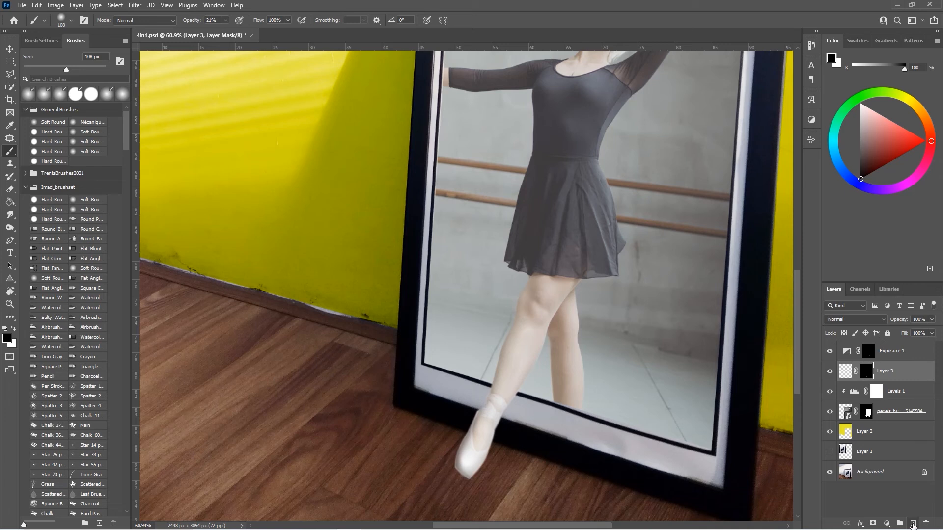
pyautogui.click(913, 524)
pyautogui.scroll(-1, 545, 446)
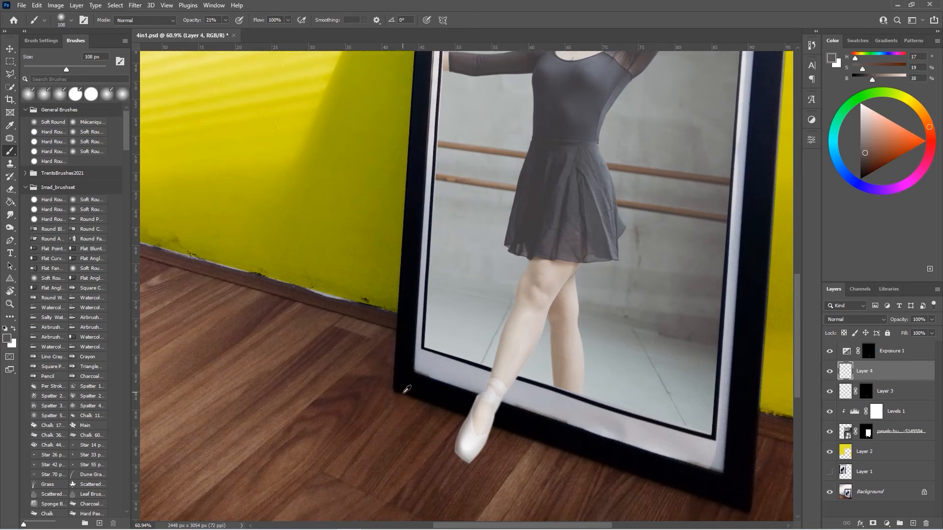
pyautogui.keyDown('alt'); pyautogui.click(405, 392); pyautogui.keyUp('alt')
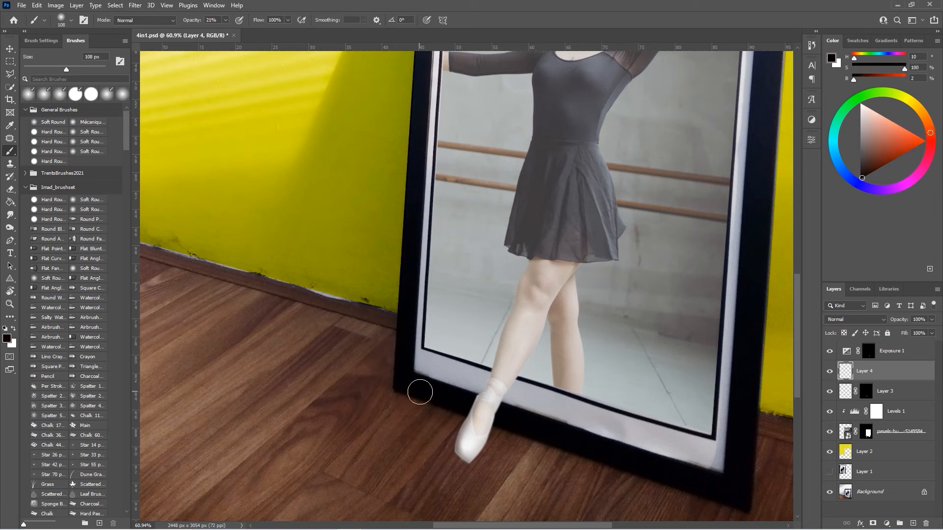
pyautogui.hscroll(-3, 360, 444)
pyautogui.keyDown('alt'); pyautogui.click(356, 309); pyautogui.keyUp('alt')
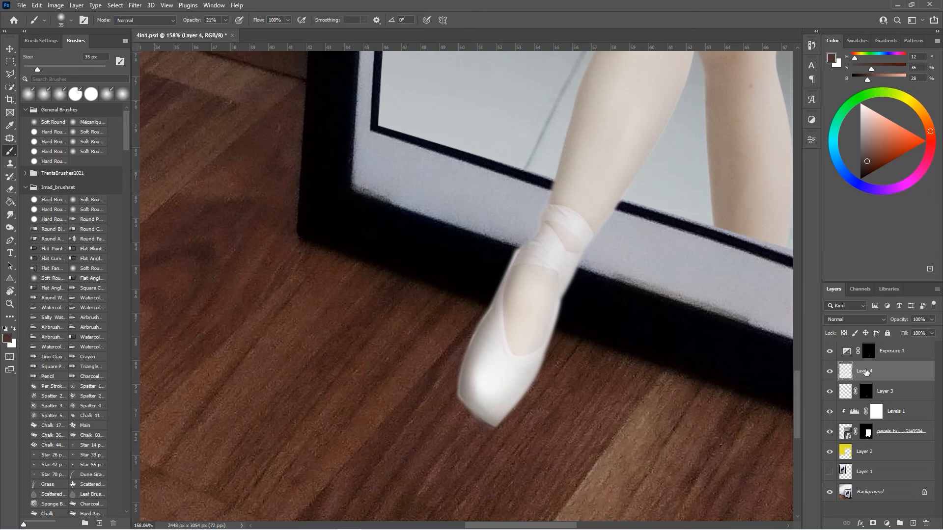
# Step: Move the new layer beneath the ballet photo layer and paint a contact shadow under the shoe tip
pyautogui.moveTo(866, 373); pyautogui.dragTo(863, 443)
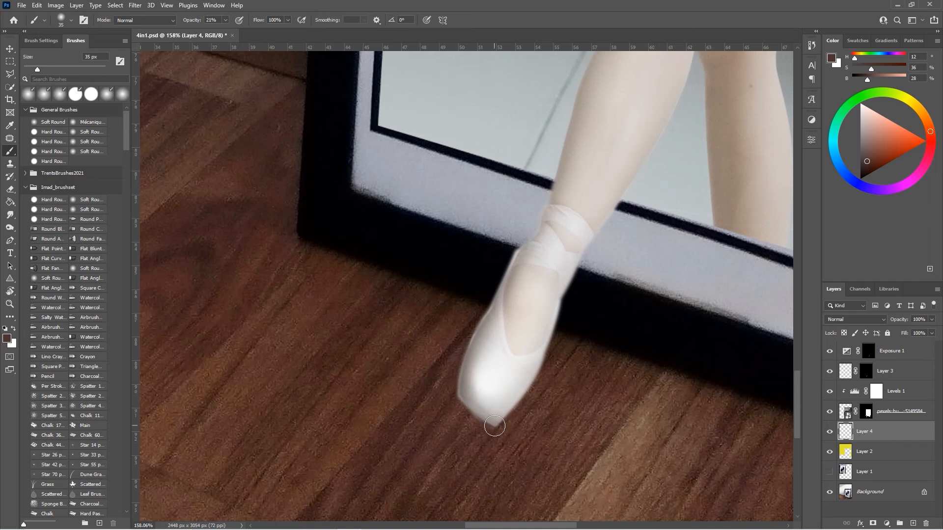
pyautogui.press('0')
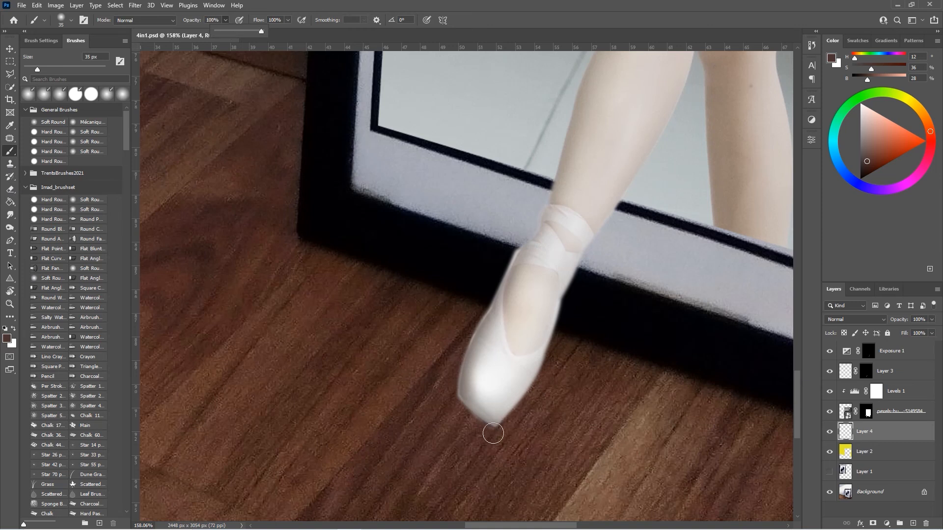
pyautogui.click(491, 426)
# Step: Set the shadow layer's blend mode to Multiply and enlarge the brush slightly
pyautogui.click(847, 320)
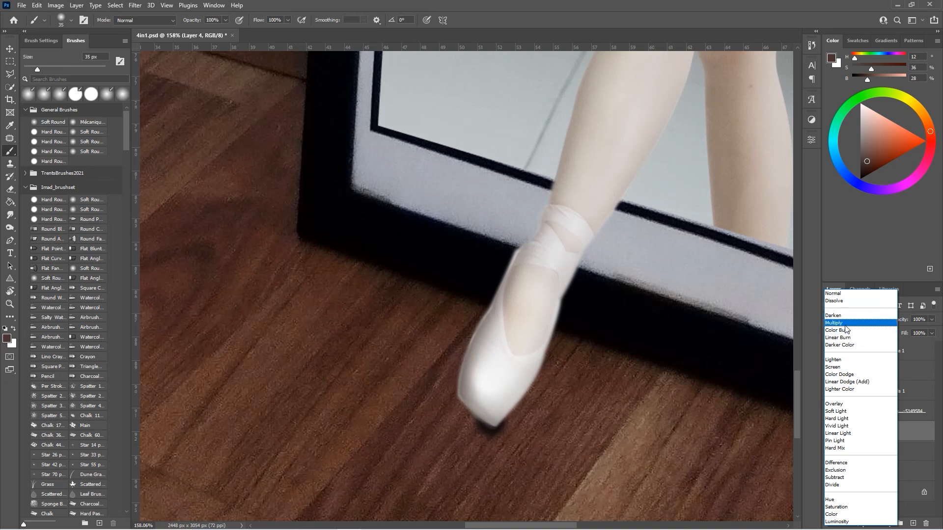
pyautogui.click(847, 323)
pyautogui.press(']')
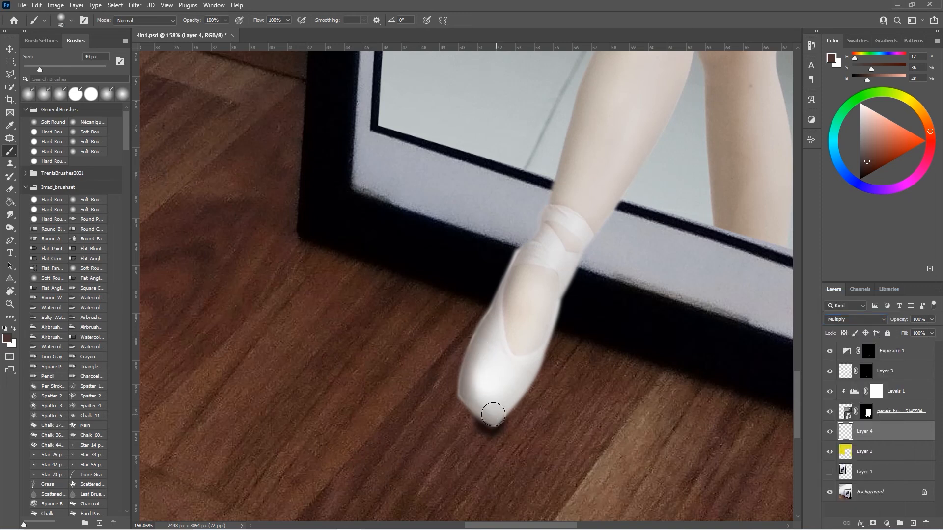
# Step: Paint a soft floor shadow at 49% brush opacity along the shoe and the frame's lower edge
pyautogui.scroll(-2, 483, 369)
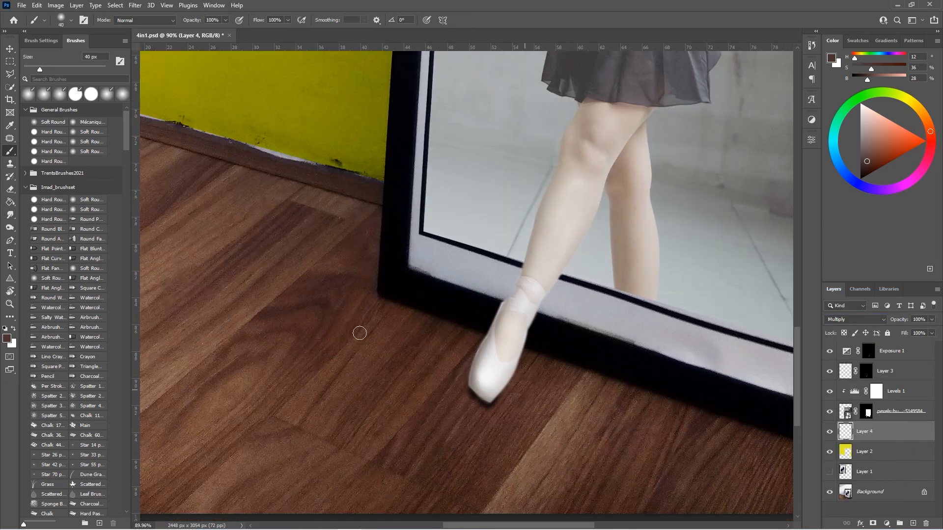
pyautogui.click(225, 21)
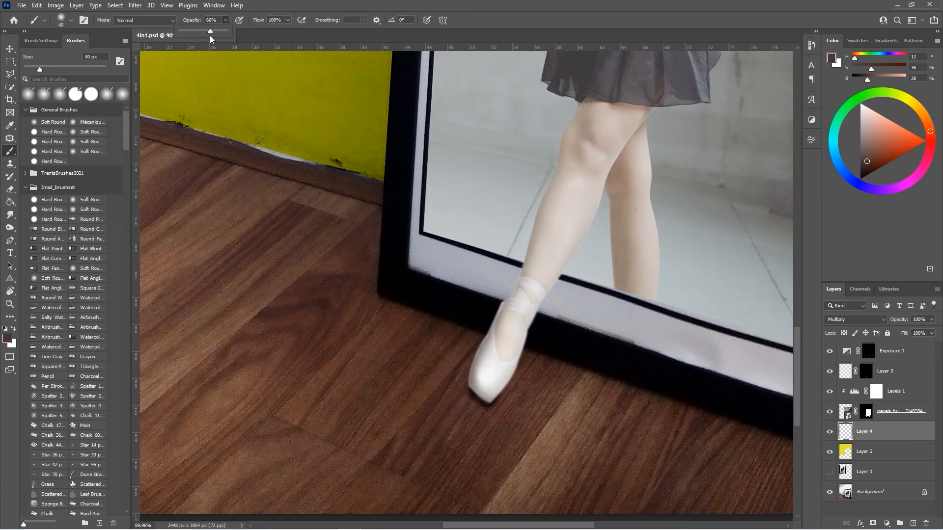
pyautogui.moveTo(453, 379); pyautogui.dragTo(466, 380)
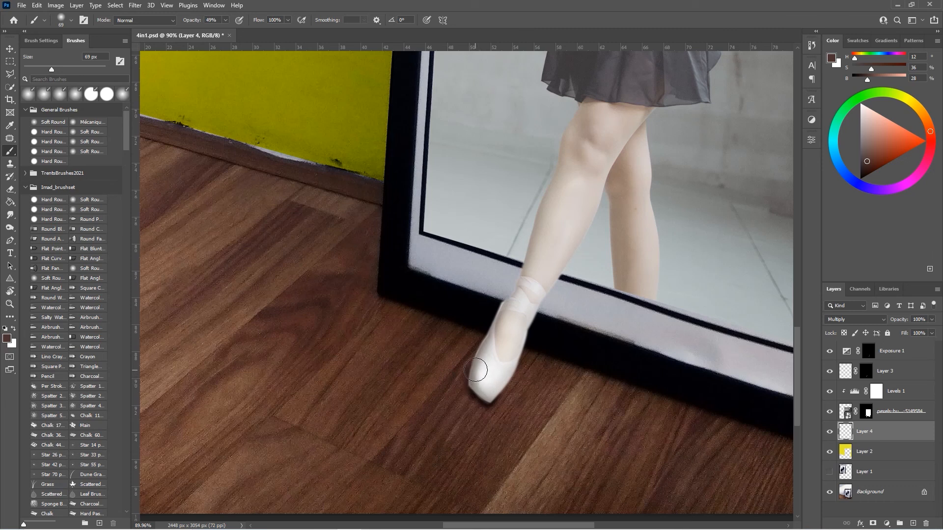
pyautogui.moveTo(472, 379)
pyautogui.mouseDown()
pyautogui.moveTo(477, 291)
pyautogui.moveTo(499, 274)
pyautogui.moveTo(486, 296)
pyautogui.moveTo(501, 282)
pyautogui.mouseUp()
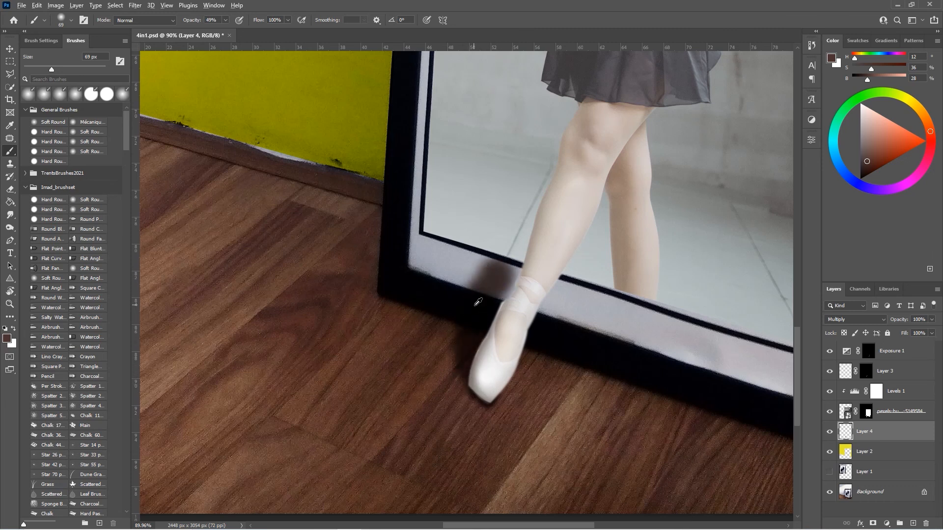
pyautogui.scroll(-5, 473, 306)
pyautogui.scroll(3, 473, 309)
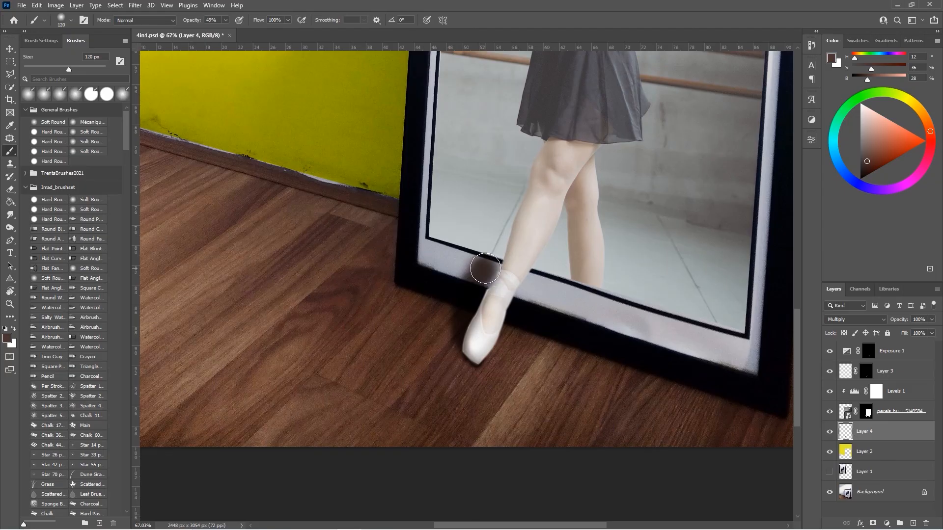
pyautogui.moveTo(484, 269); pyautogui.dragTo(485, 261)
pyautogui.scroll(-4, 460, 302)
pyautogui.scroll(2, 476, 299)
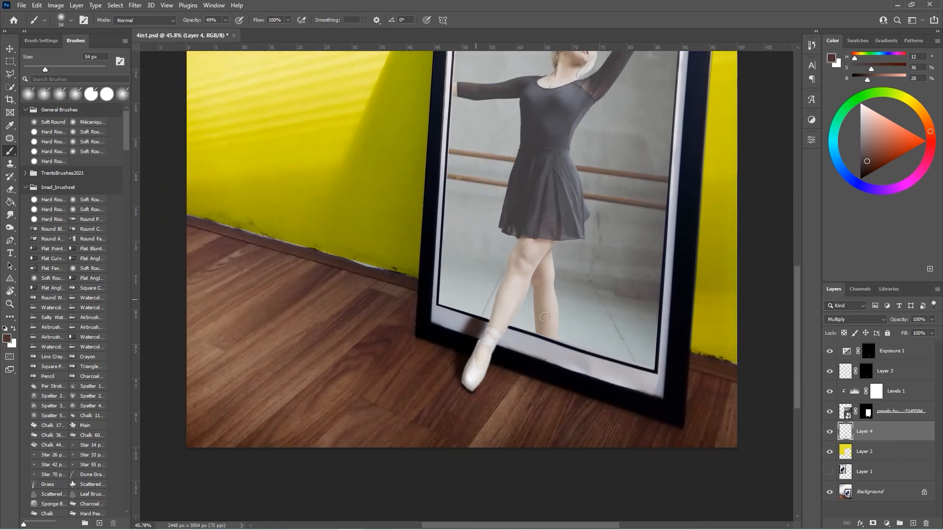
# Step: Add a layer mask to the shadow layer and paint on it to trim the shadow around the shoe
pyautogui.click(872, 524)
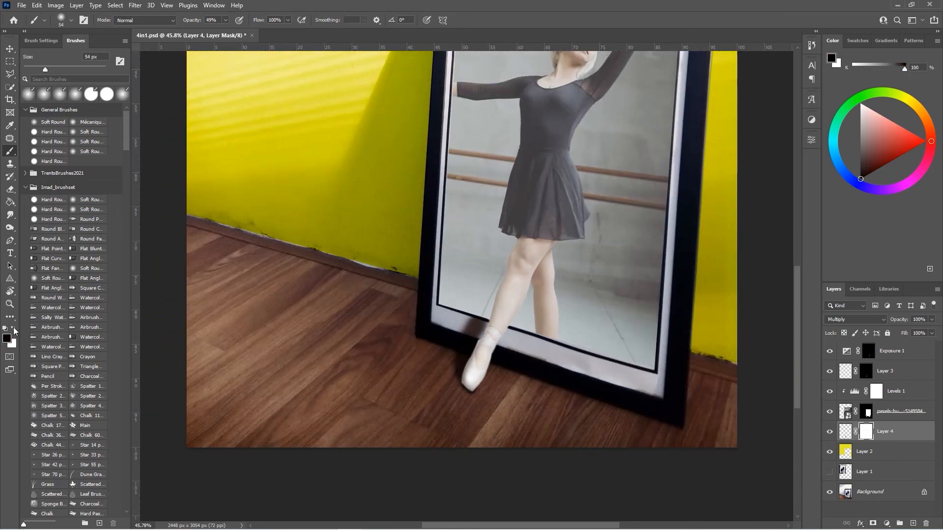
pyautogui.moveTo(461, 355); pyautogui.dragTo(484, 356)
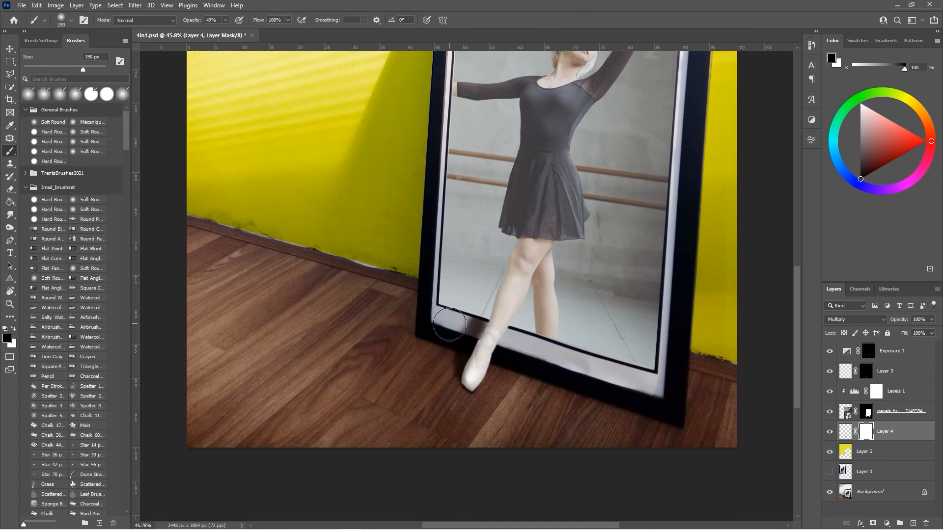
pyautogui.moveTo(450, 317)
pyautogui.mouseDown()
pyautogui.moveTo(469, 317)
pyautogui.moveTo(451, 364)
pyautogui.mouseUp()
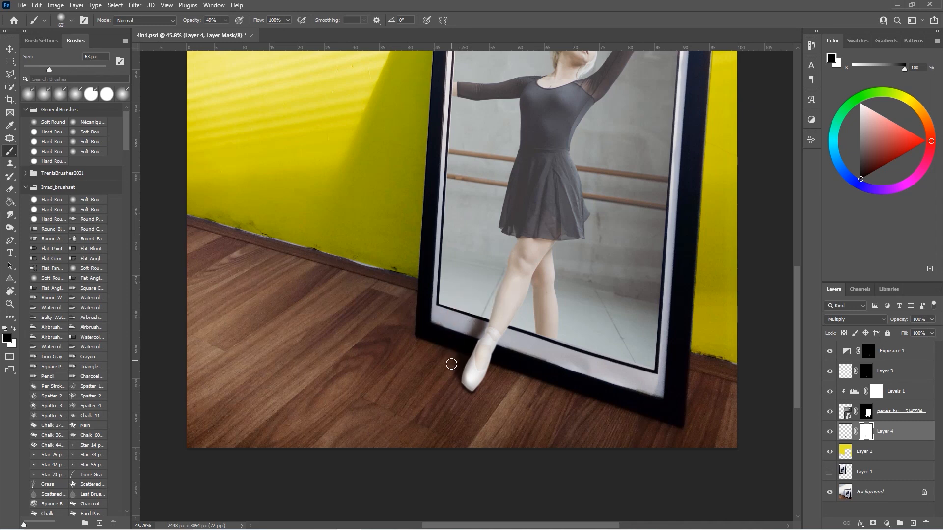
pyautogui.moveTo(475, 330)
pyautogui.mouseDown()
pyautogui.moveTo(476, 298)
pyautogui.moveTo(474, 414)
pyautogui.mouseUp()
pyautogui.press('x')
pyautogui.scroll(9, 472, 335)
pyautogui.moveTo(485, 321)
pyautogui.mouseDown()
pyautogui.moveTo(490, 312)
pyautogui.moveTo(461, 359)
pyautogui.mouseUp()
pyautogui.scroll(-5, 455, 426)
pyautogui.scroll(-5, 465, 413)
pyautogui.scroll(2, 477, 423)
pyautogui.hotkey('ctrl', '2')
pyautogui.keyDown('alt'); pyautogui.click(471, 422); pyautogui.keyUp('alt')
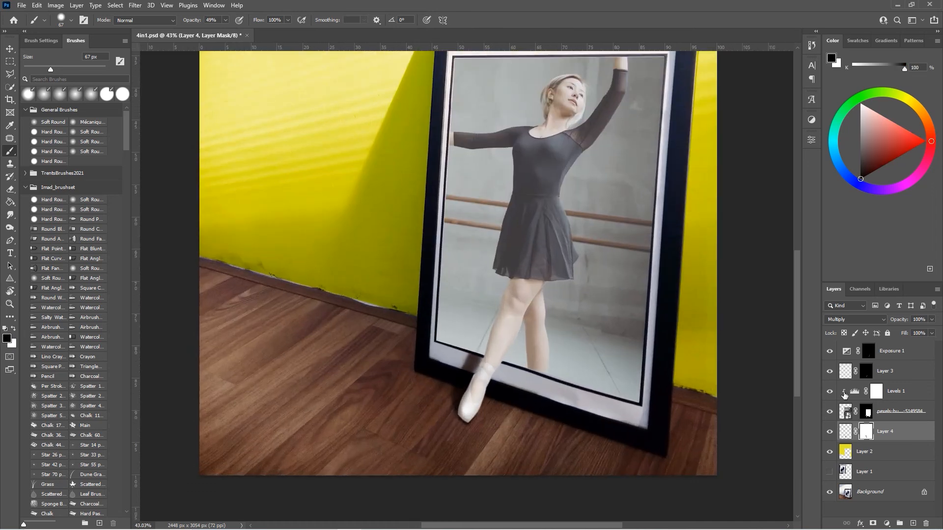
# Step: Paint more shadow beneath the shoe on the shadow layer with a soft brush at 16% opacity
pyautogui.hotkey('ctrl', '\\')
pyautogui.press('d')
pyautogui.click(844, 430)
pyautogui.keyDown('alt'); pyautogui.click(462, 419); pyautogui.keyUp('alt')
pyautogui.click(863, 432)
pyautogui.scroll(-6, 442, 388)
pyautogui.scroll(5, 475, 418)
pyautogui.moveTo(225, 20); pyautogui.dragTo(209, 30)
pyautogui.scroll(-4, 407, 409)
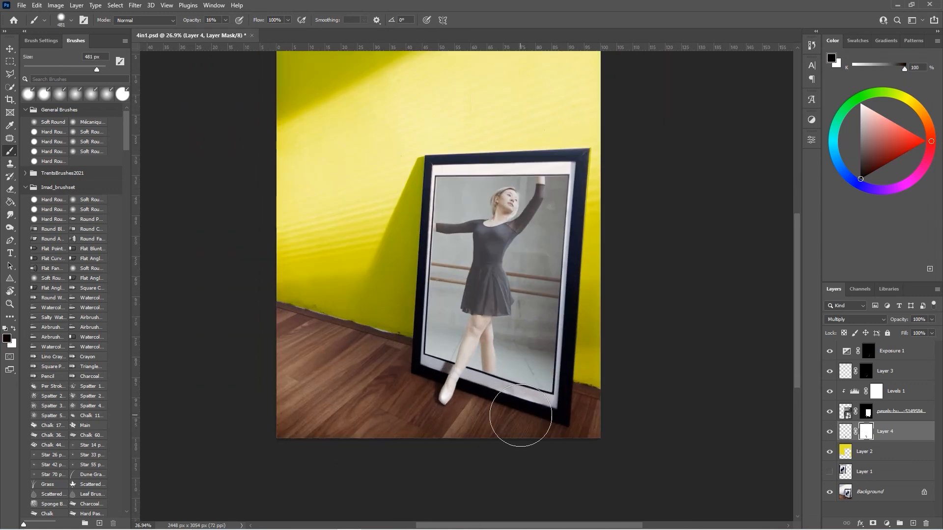
pyautogui.scroll(1, 422, 383)
pyautogui.press('x')
pyautogui.click(868, 351)
pyautogui.click(866, 432)
pyautogui.scroll(8, 492, 386)
pyautogui.click(845, 431)
pyautogui.scroll(4, 433, 451)
pyautogui.moveTo(515, 431)
pyautogui.mouseDown()
pyautogui.moveTo(494, 431)
pyautogui.moveTo(511, 423)
pyautogui.mouseUp()
# Step: Refine the shadow layer's mask near the shoe, painting with black and white at 16% opacity
pyautogui.click(866, 432)
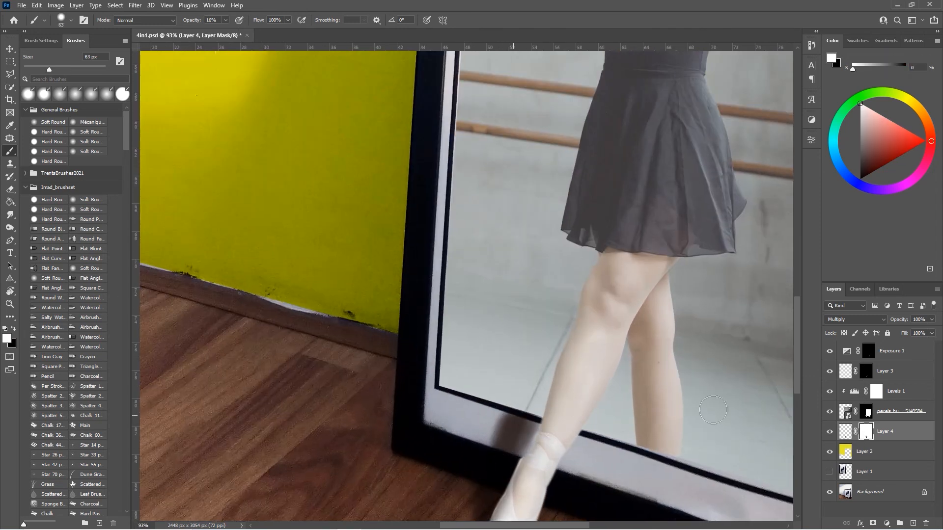
pyautogui.click(846, 431)
pyautogui.scroll(-8, 450, 385)
pyautogui.scroll(4, 471, 399)
pyautogui.scroll(8, 476, 406)
pyautogui.click(866, 432)
pyautogui.moveTo(452, 425)
pyautogui.mouseDown()
pyautogui.moveTo(445, 425)
pyautogui.moveTo(458, 419)
pyautogui.mouseUp()
pyautogui.press('x')
pyautogui.moveTo(495, 443); pyautogui.dragTo(513, 425)
pyautogui.moveTo(457, 428); pyautogui.dragTo(472, 391)
pyautogui.moveTo(509, 419); pyautogui.dragTo(507, 428)
pyautogui.scroll(-10, 539, 412)
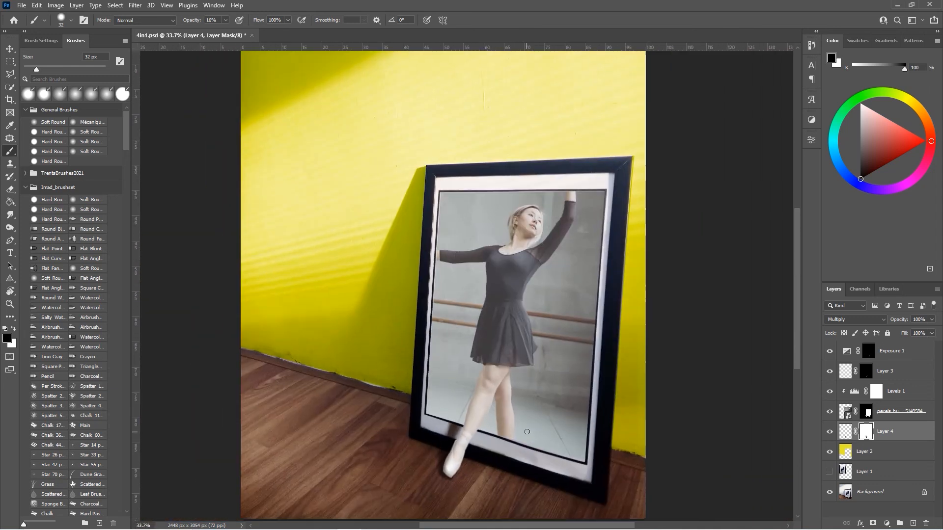
pyautogui.scroll(-2, 528, 430)
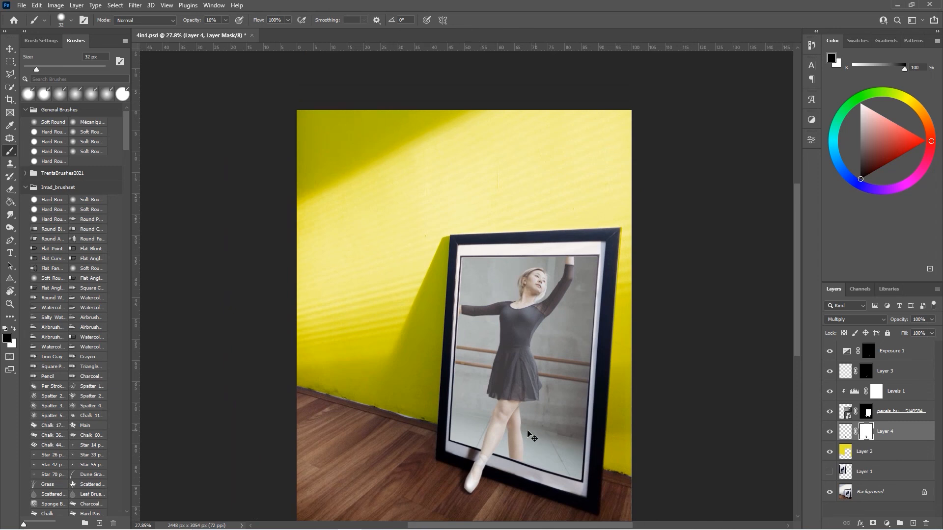